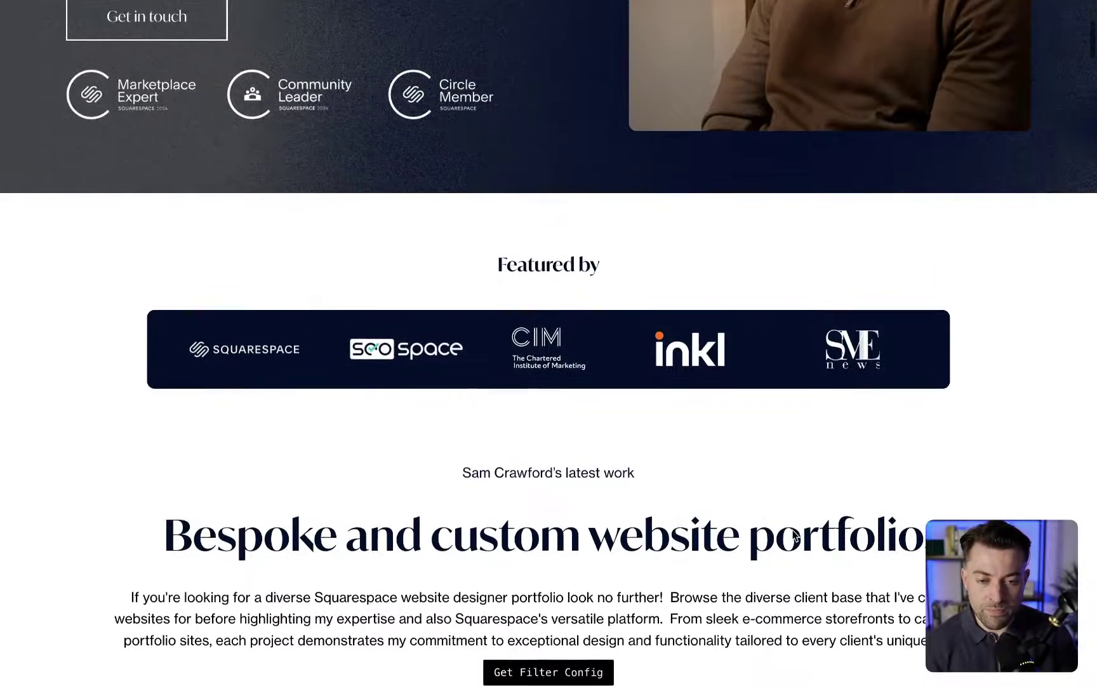
{"action": "scroll", "coordinate": [793, 537], "scroll_direction": "down", "scroll_amount": 1}
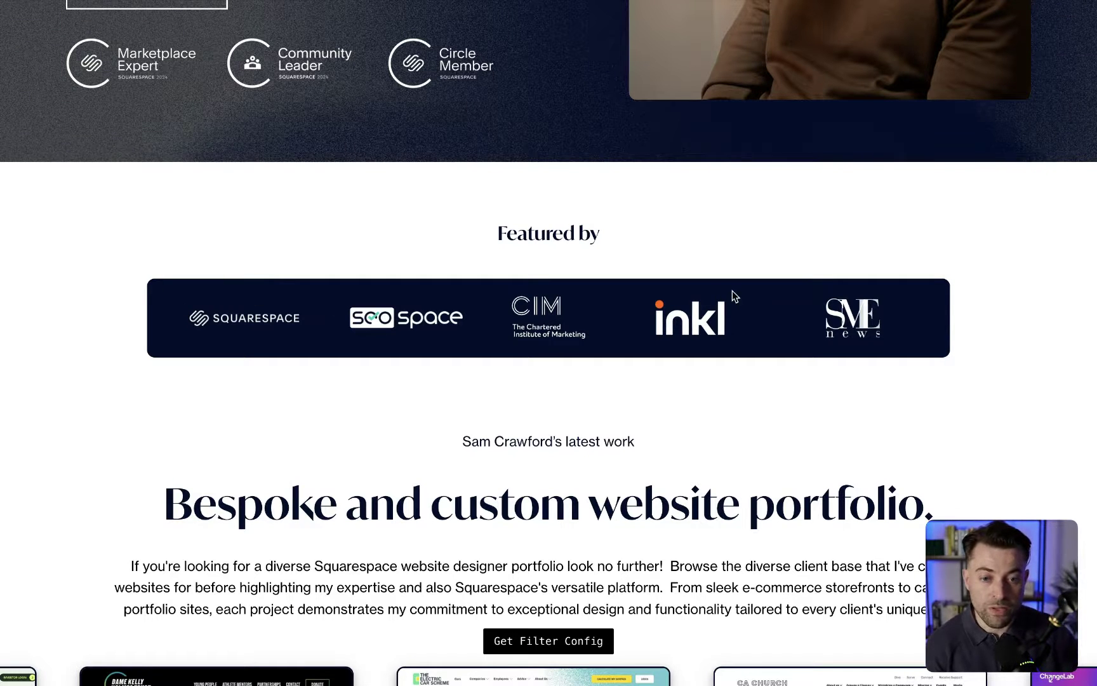
Enter edit mode on the homepage and start a new section above the Featured by banner
{"action": "left_click", "coordinate": [1081, 19]}
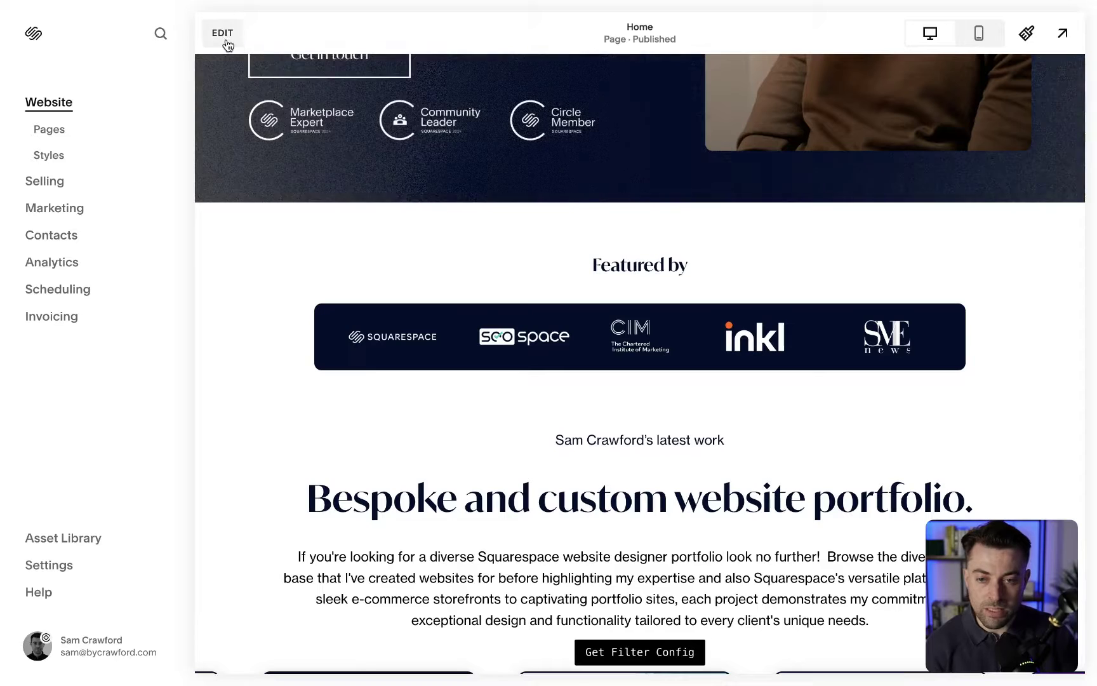
{"action": "left_click", "coordinate": [226, 40]}
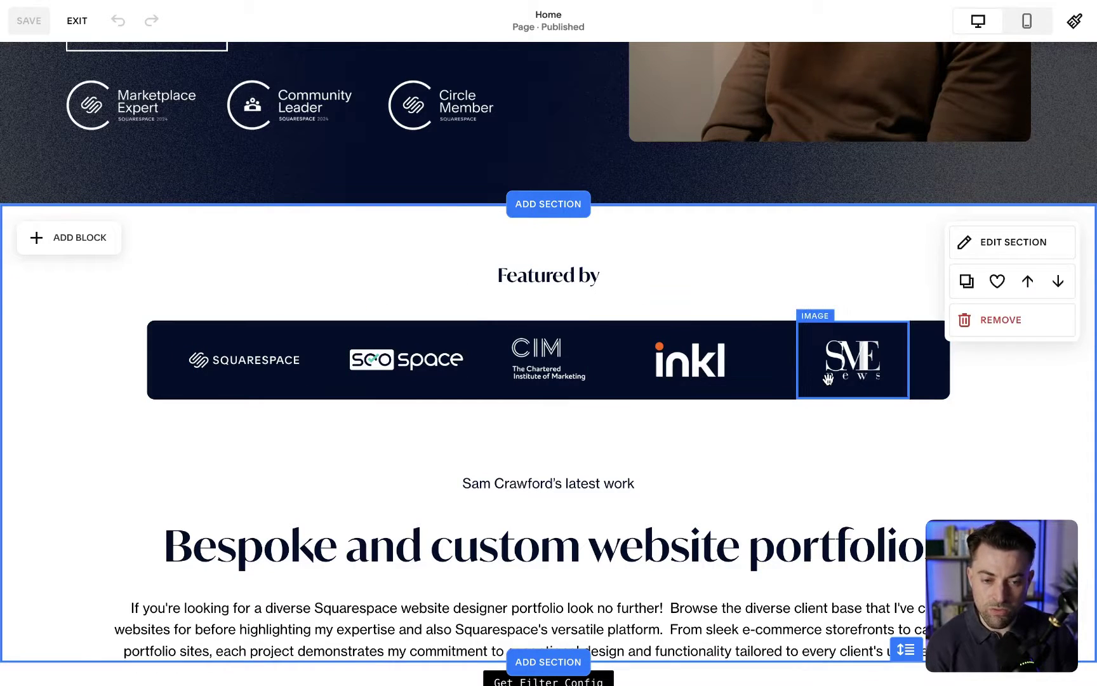
{"action": "scroll", "coordinate": [791, 431], "scroll_direction": "down", "scroll_amount": 2}
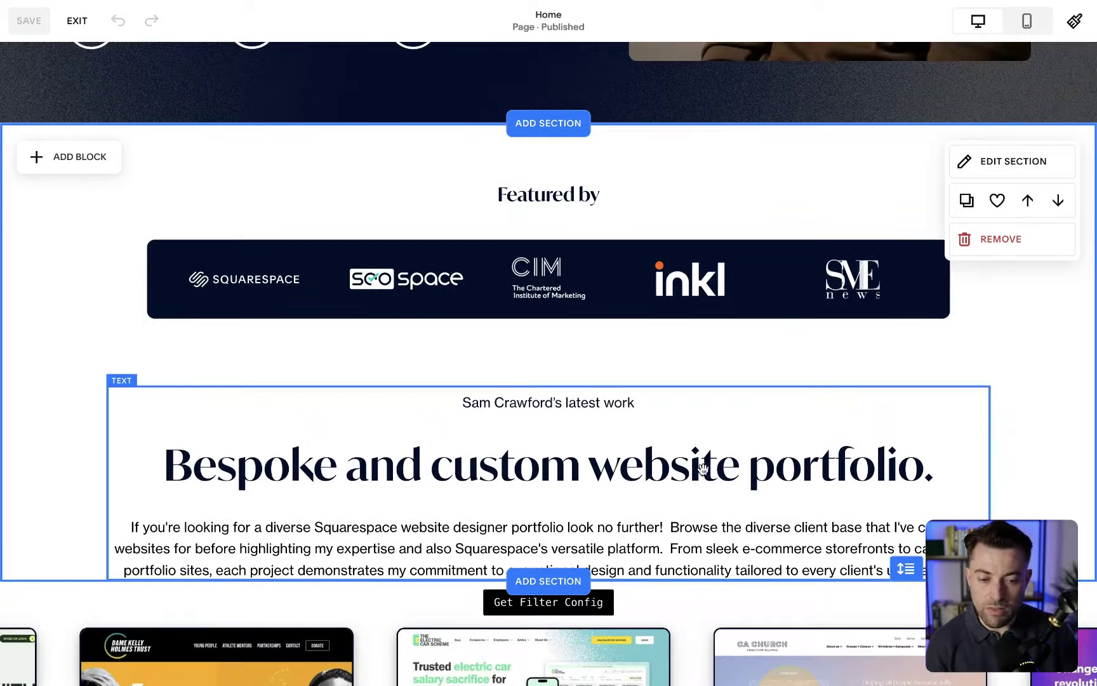
{"action": "left_click", "coordinate": [549, 129]}
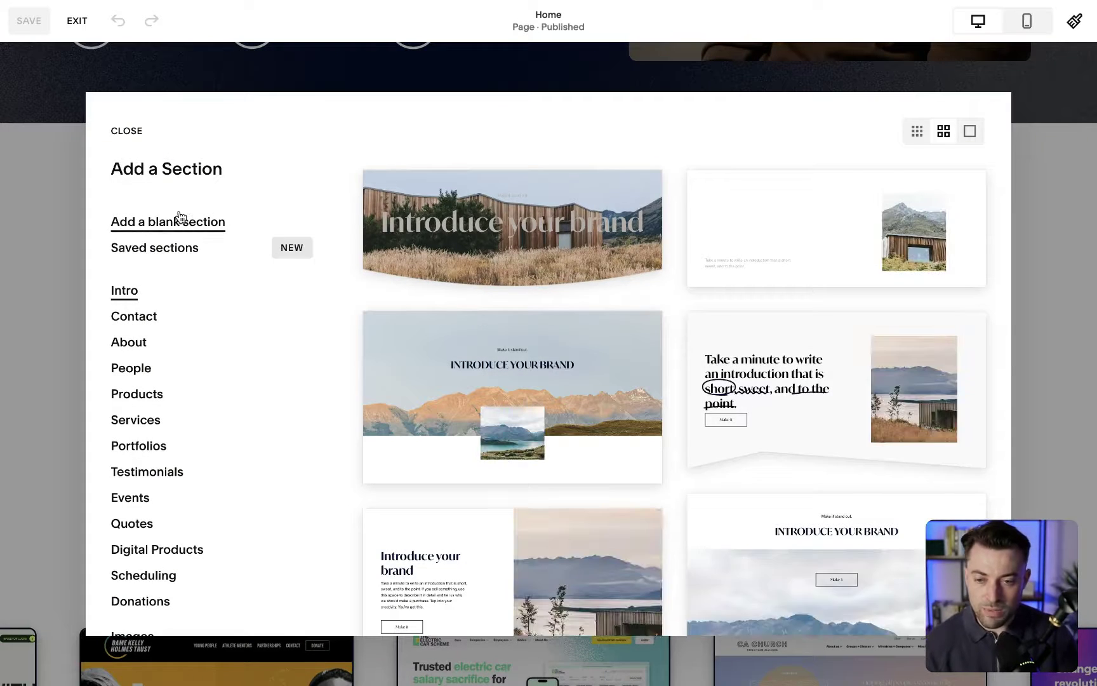
Add a blank section with a full-width text block reading 'Featured by'
{"action": "left_click", "coordinate": [168, 222]}
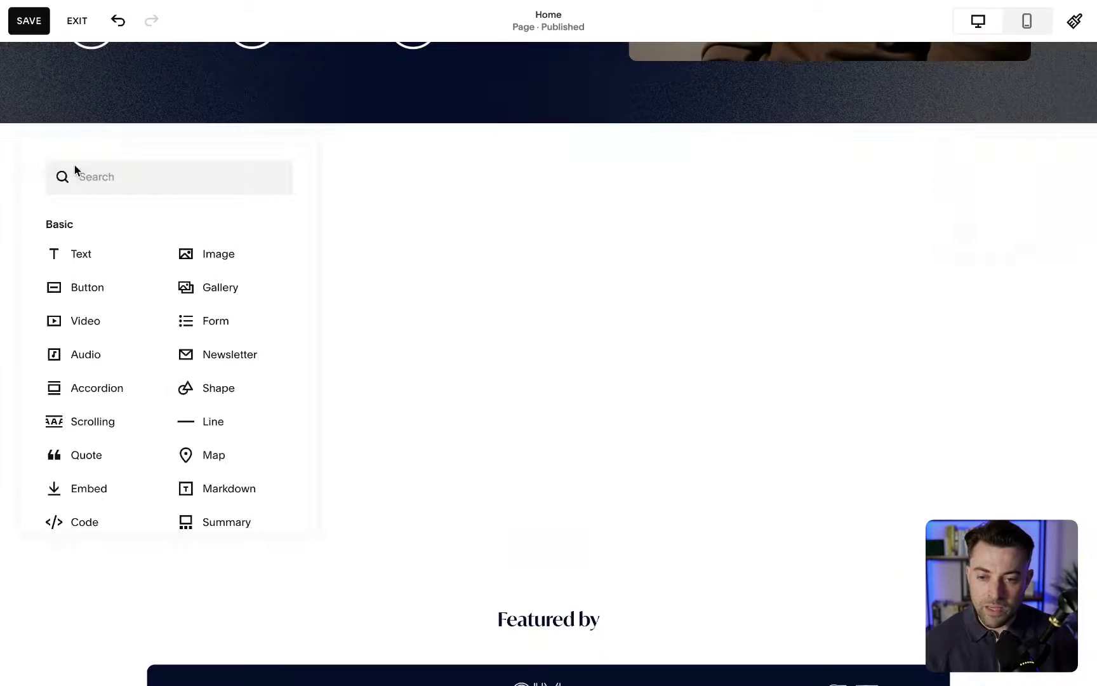
{"action": "left_click", "coordinate": [81, 250]}
{"action": "left_click_drag", "start_coordinate": [305, 243], "coordinate": [1029, 241]}
{"action": "left_click", "coordinate": [83, 239]}
{"action": "type", "text": "Featured by"}
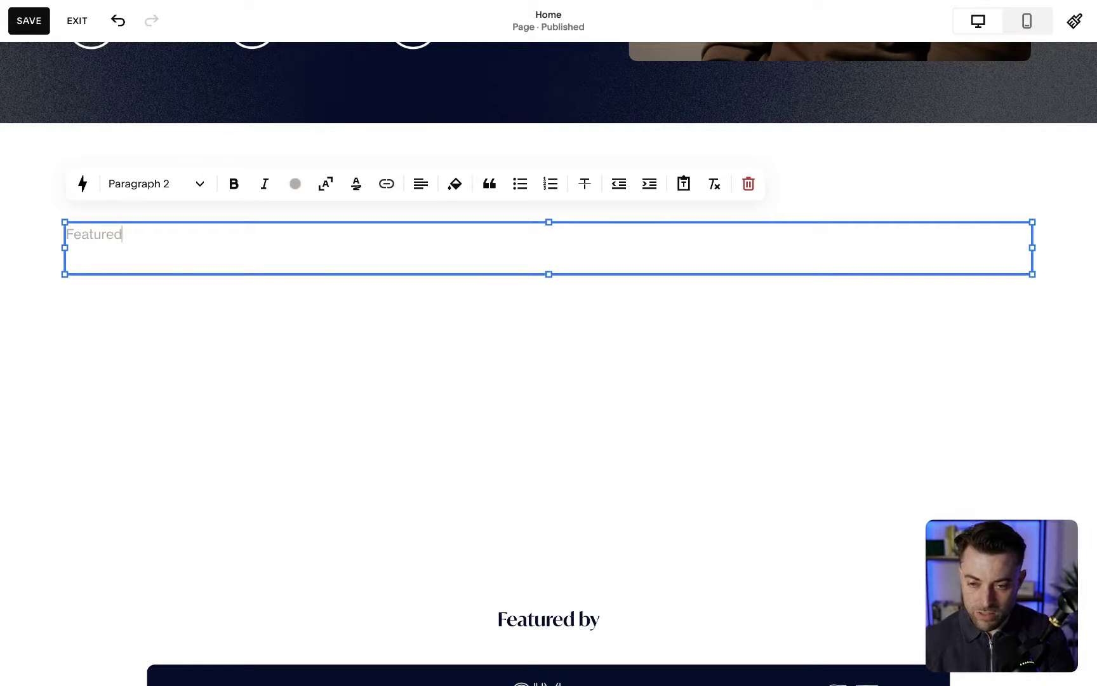
Centre the 'Featured by' text, make it Heading 4 and colour it dark navy
{"action": "left_click", "coordinate": [421, 183]}
{"action": "left_click", "coordinate": [406, 221]}
{"action": "left_click", "coordinate": [159, 186]}
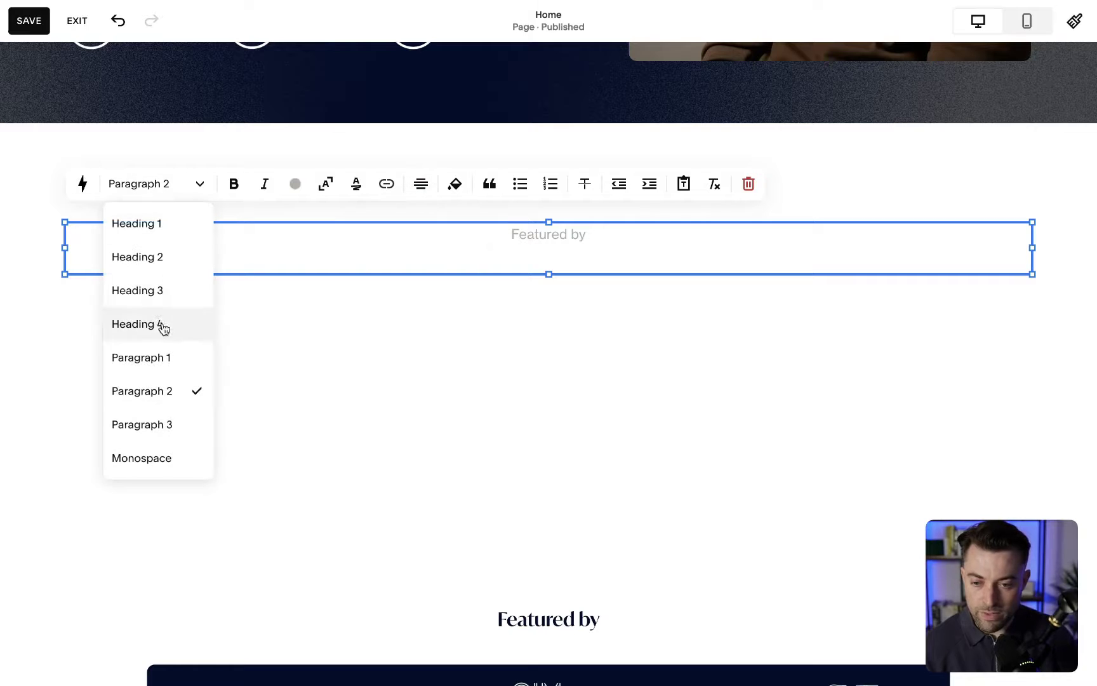
{"action": "left_click", "coordinate": [162, 323]}
{"action": "triple_click", "coordinate": [561, 237]}
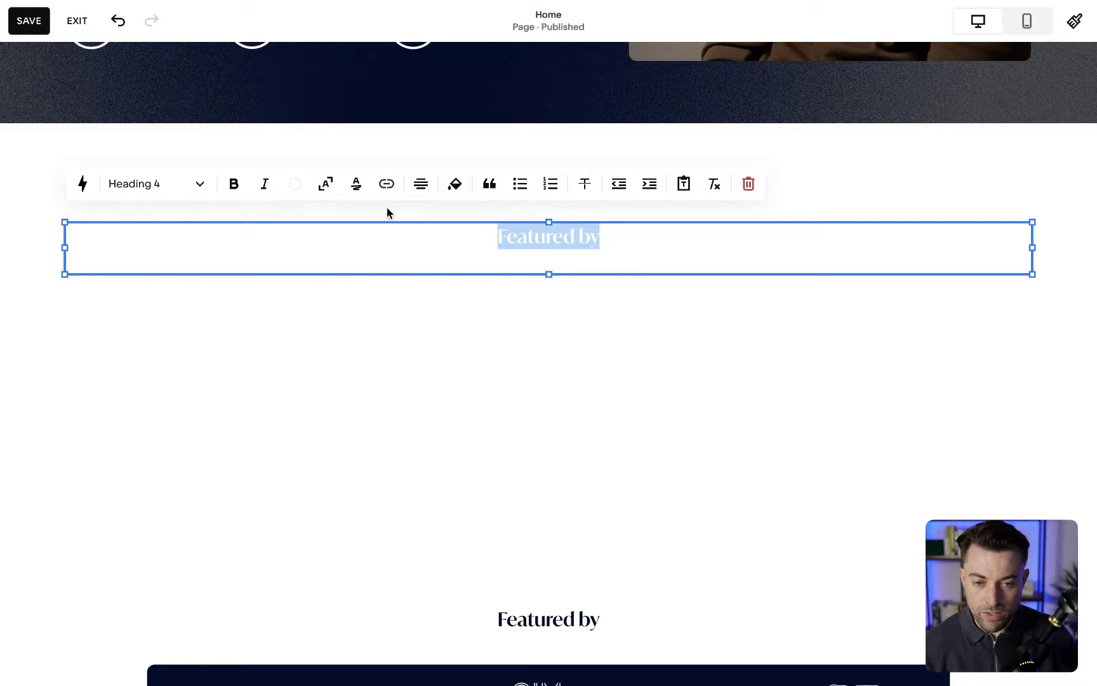
{"action": "left_click", "coordinate": [295, 184]}
{"action": "left_click", "coordinate": [302, 270]}
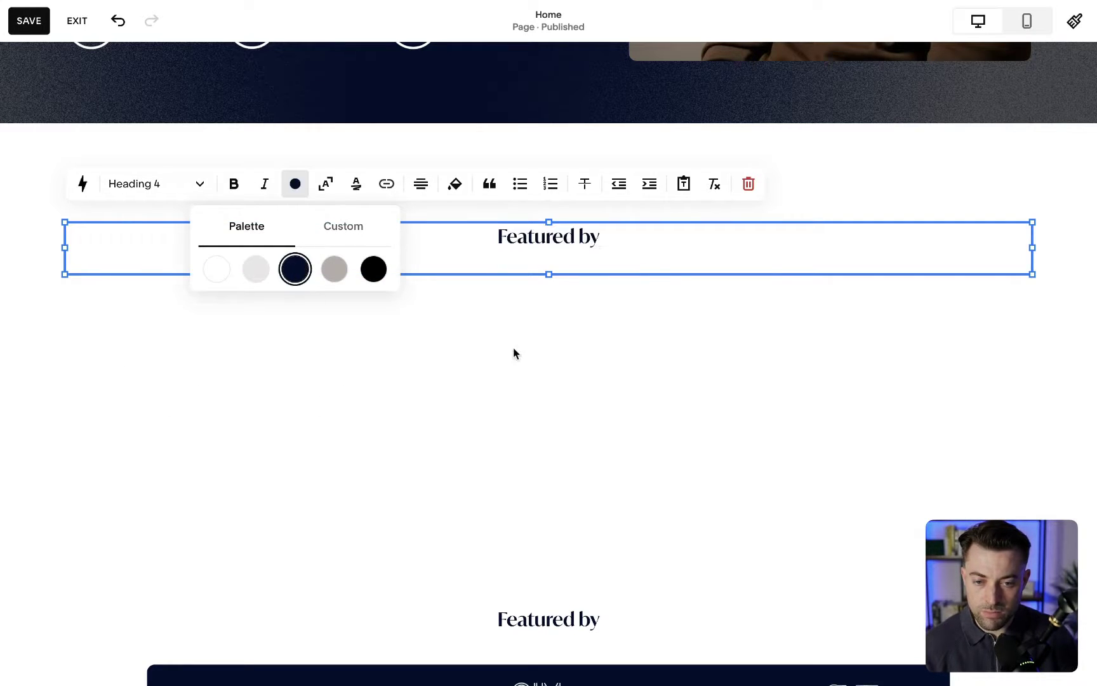
{"action": "left_click", "coordinate": [568, 367]}
{"action": "scroll", "coordinate": [568, 368], "scroll_direction": "down", "scroll_amount": 1}
{"action": "scroll", "coordinate": [568, 369], "scroll_direction": "down", "scroll_amount": 3}
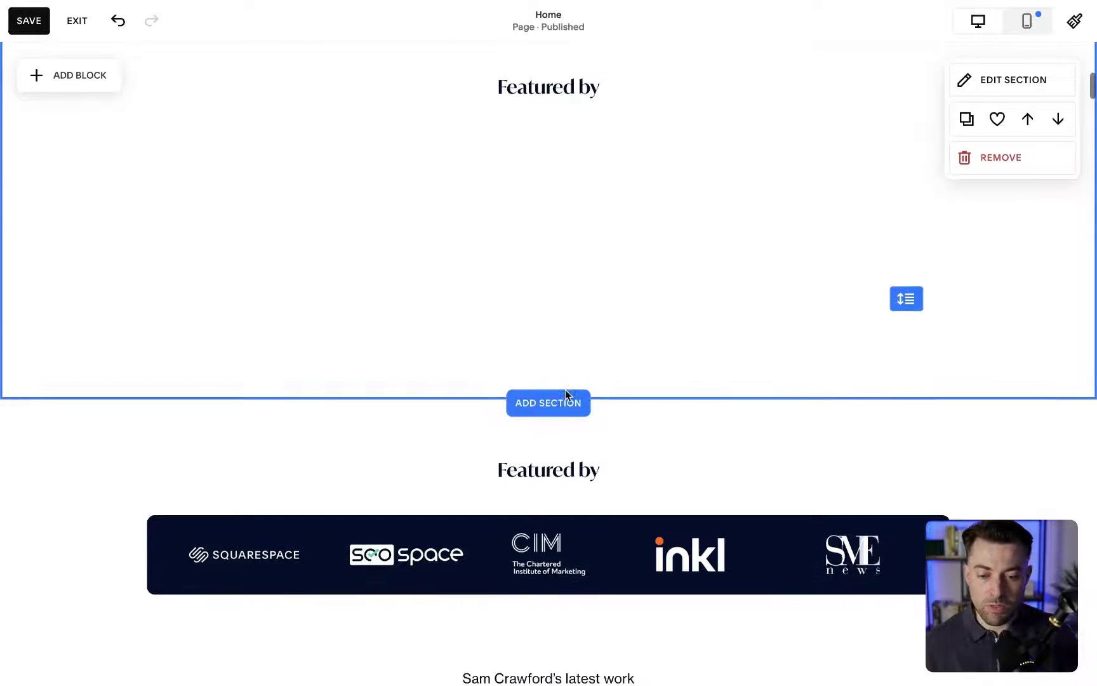
Add a Shape block below the heading and stretch it across the section width
{"action": "left_click", "coordinate": [67, 89]}
{"action": "type", "text": "shao"}
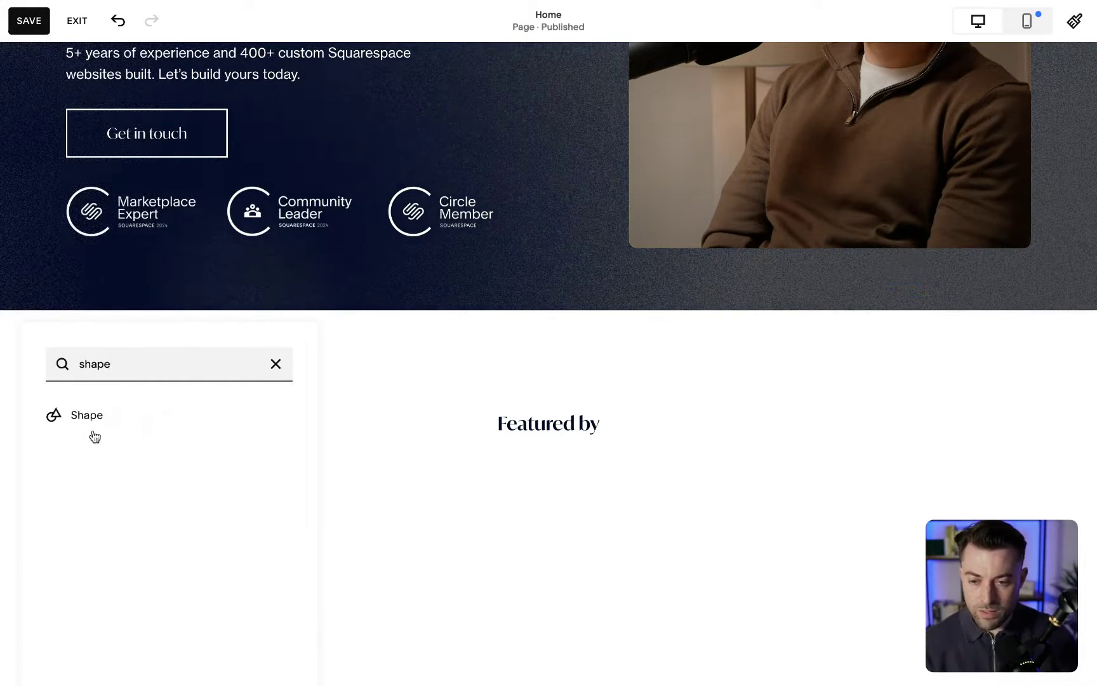
{"action": "left_click", "coordinate": [94, 435]}
{"action": "left_click_drag", "start_coordinate": [243, 387], "coordinate": [248, 454]}
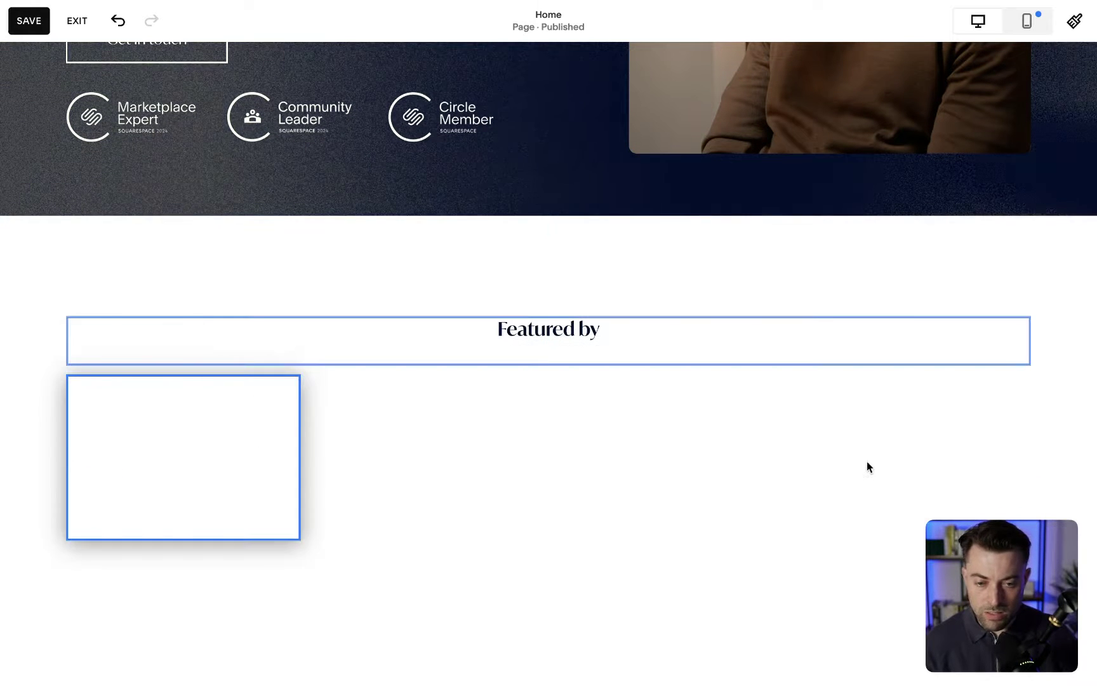
{"action": "left_click_drag", "start_coordinate": [867, 465], "coordinate": [946, 445]}
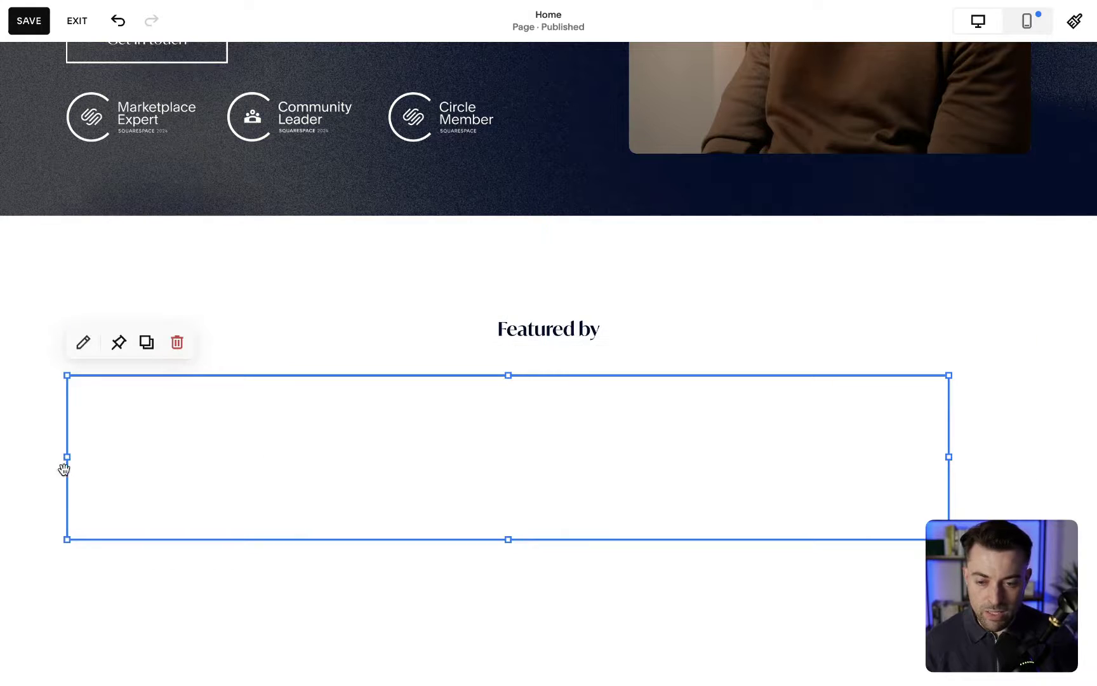
{"action": "left_click_drag", "start_coordinate": [69, 455], "coordinate": [171, 458]}
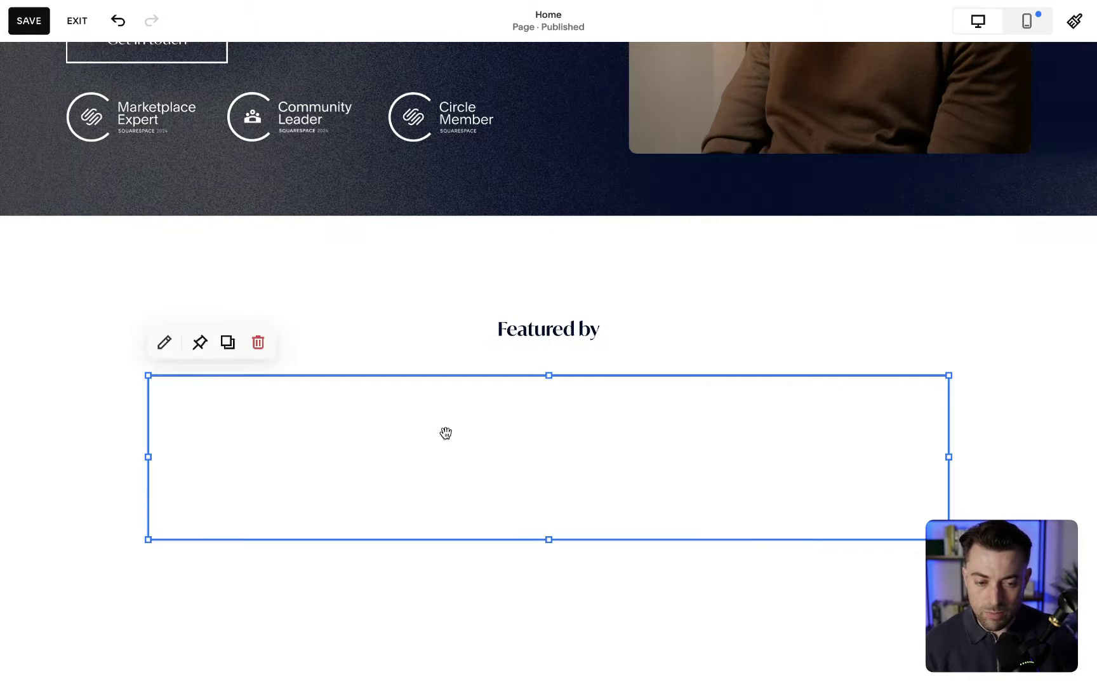
Make the shape a navy square with corner radius 10, then shorten its height
{"action": "double_click", "coordinate": [516, 446]}
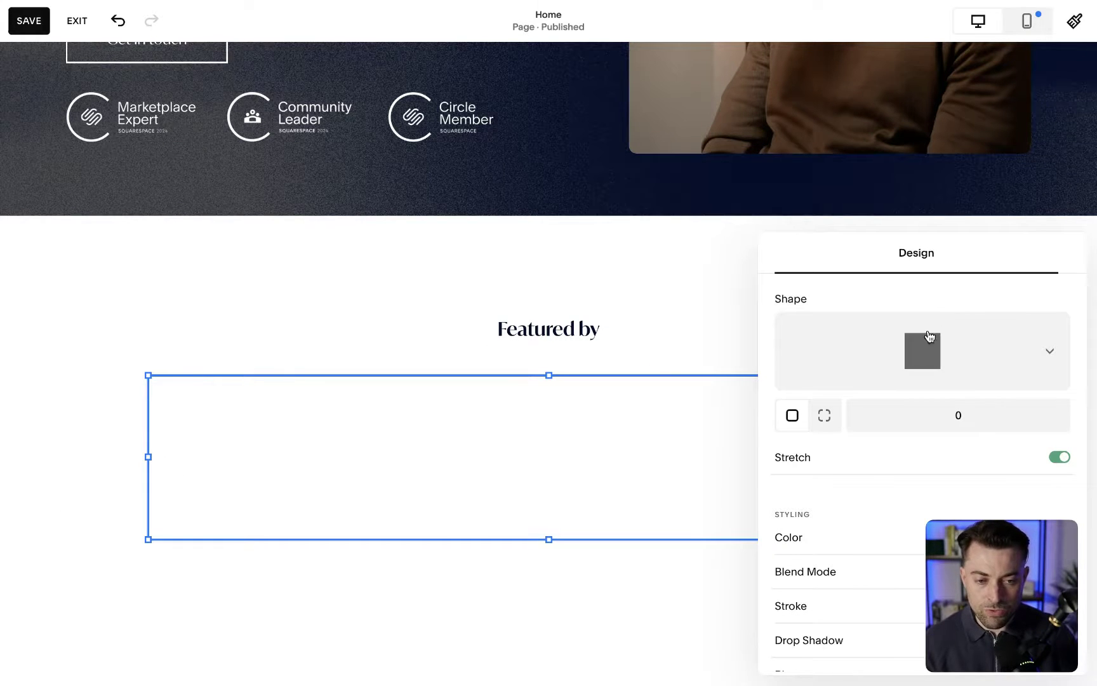
{"action": "left_click_drag", "start_coordinate": [950, 257], "coordinate": [617, 220]}
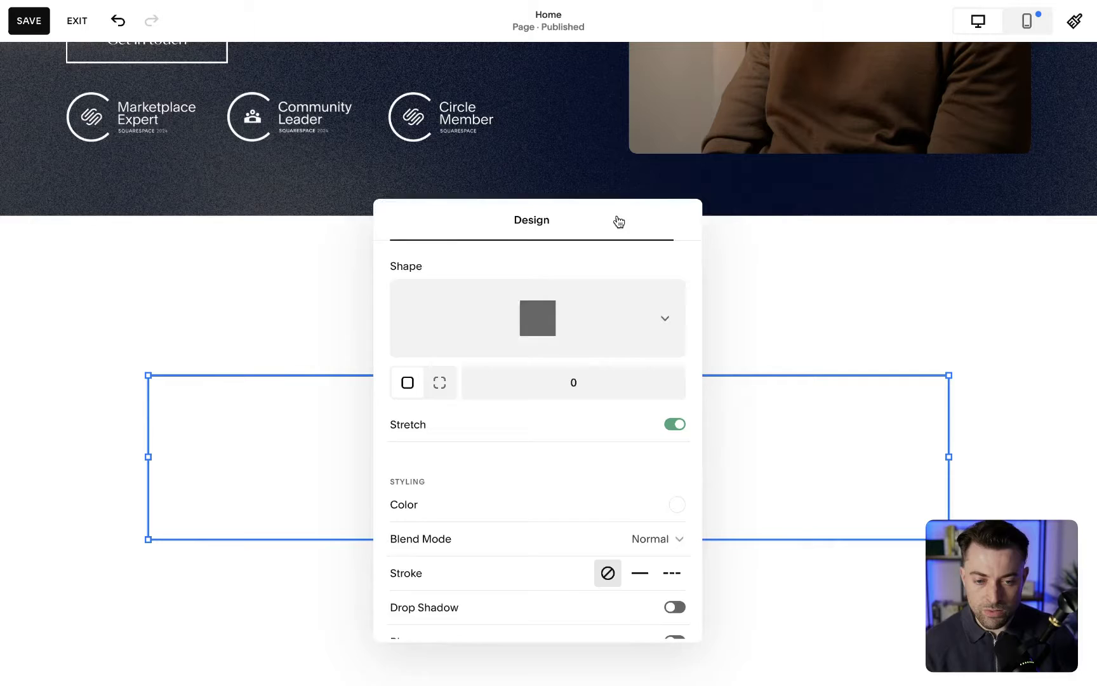
{"action": "left_click", "coordinate": [598, 295]}
{"action": "left_click", "coordinate": [445, 303]}
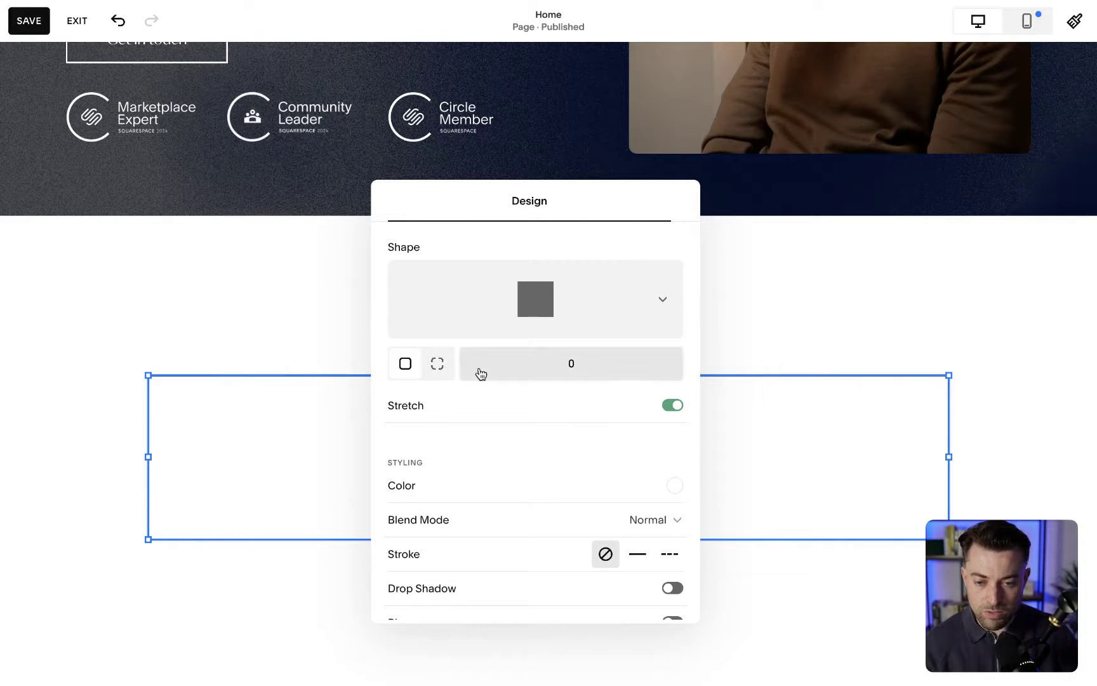
{"action": "left_click", "coordinate": [533, 369]}
{"action": "type", "text": "10"}
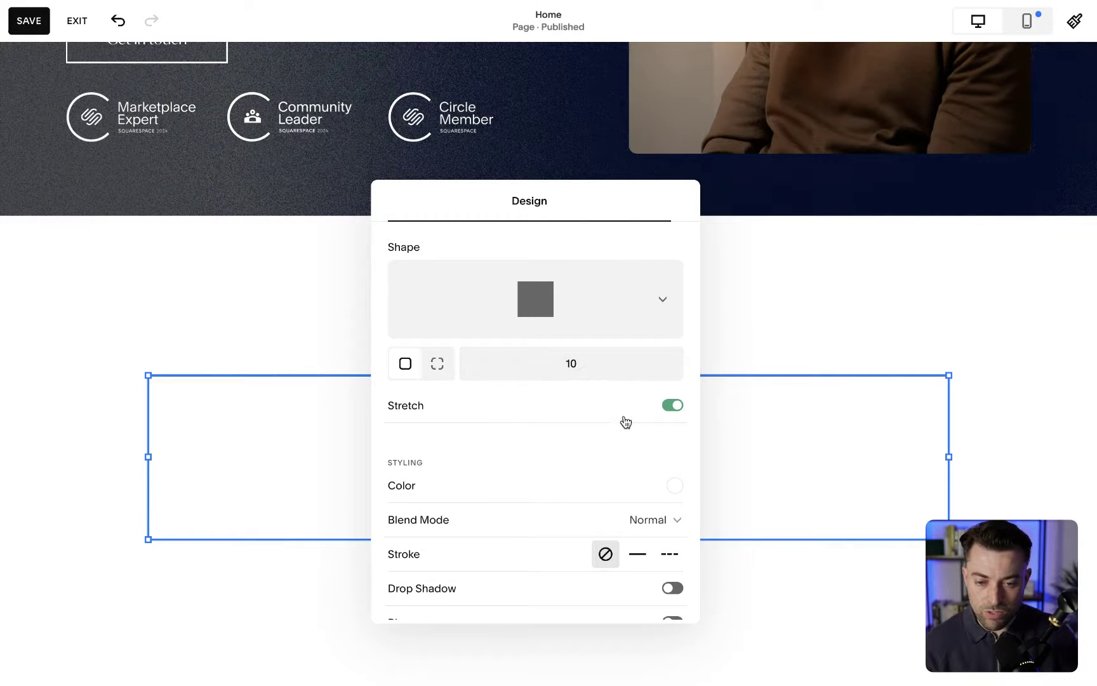
{"action": "left_click", "coordinate": [678, 490]}
{"action": "left_click", "coordinate": [814, 452]}
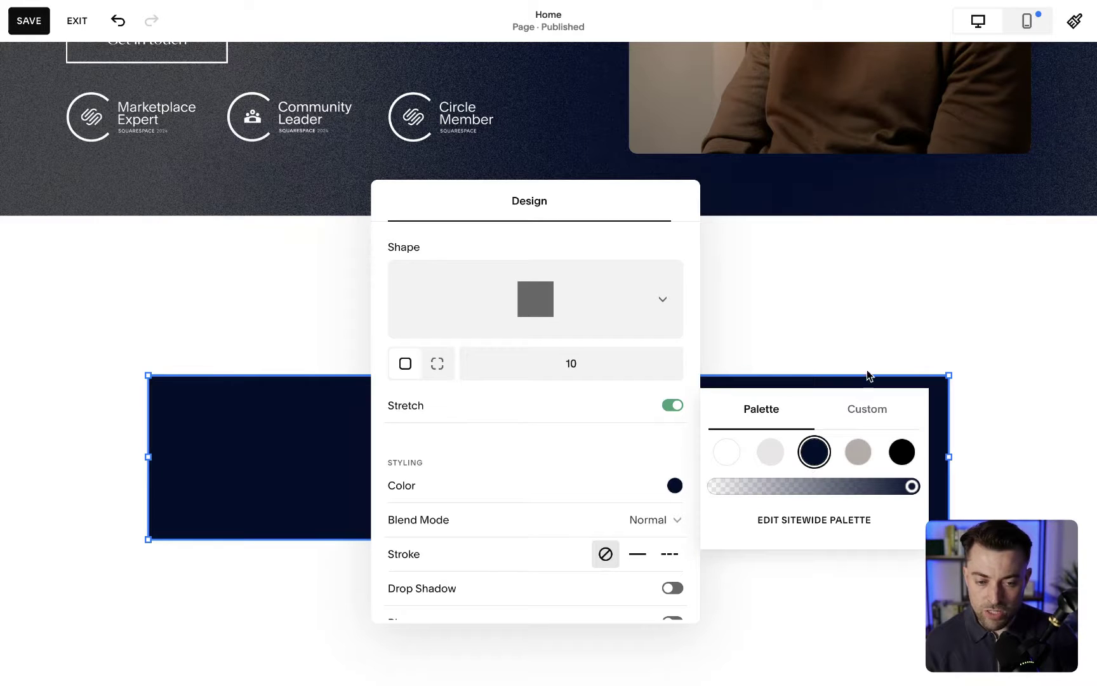
{"action": "left_click", "coordinate": [946, 303]}
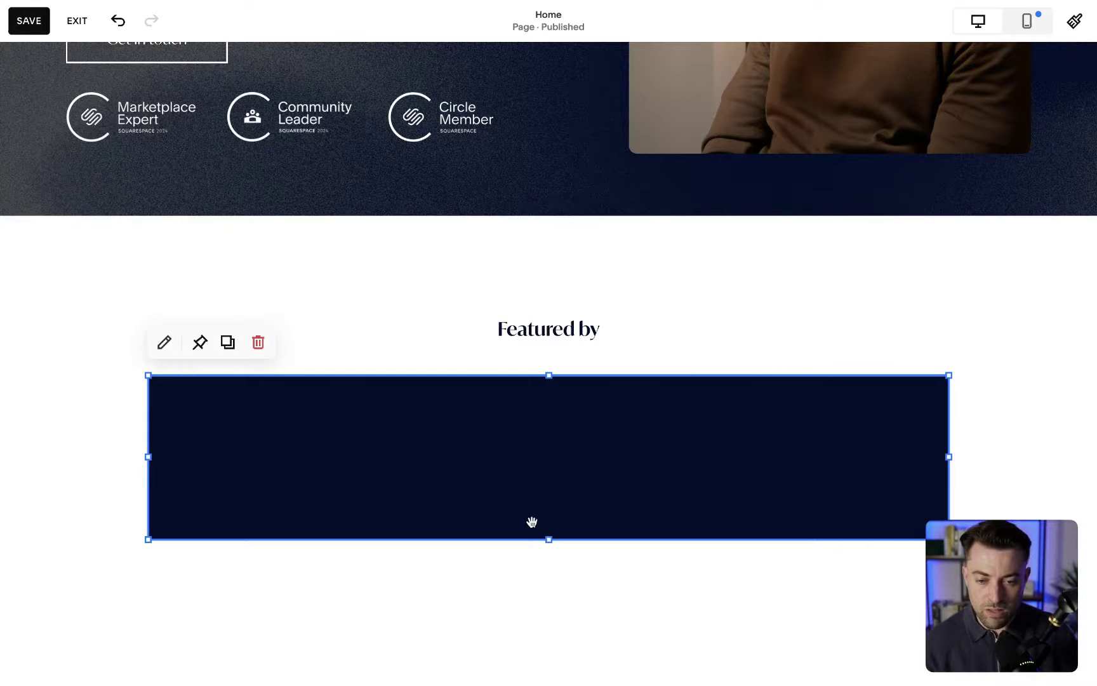
{"action": "left_click_drag", "start_coordinate": [549, 534], "coordinate": [553, 480]}
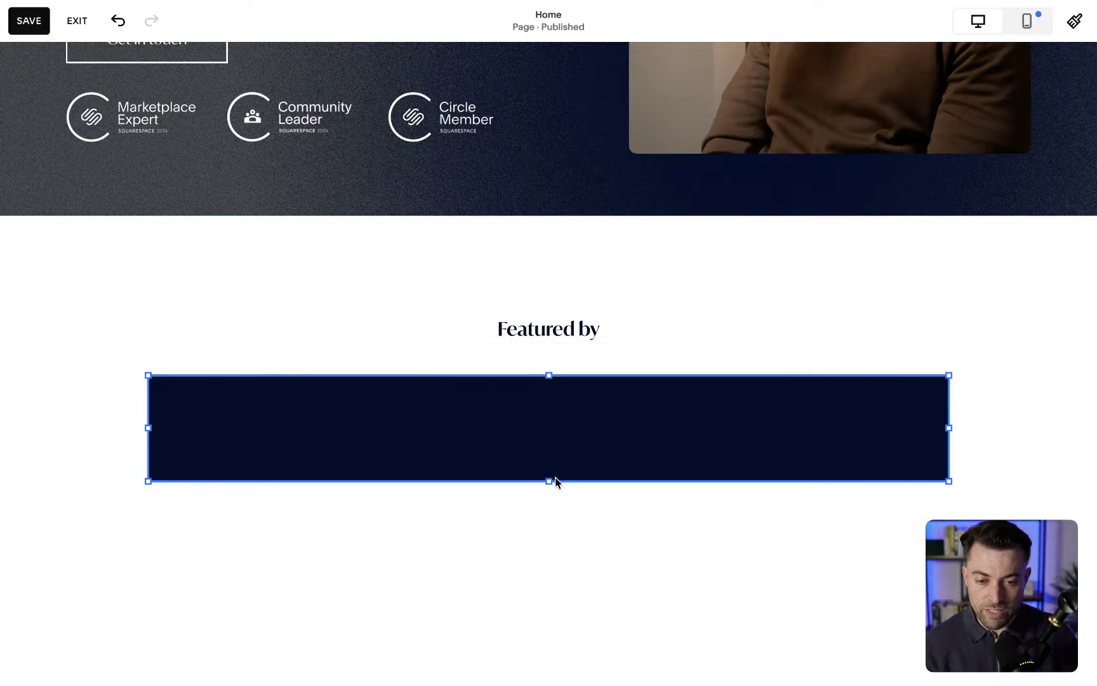
{"action": "left_click", "coordinate": [622, 505]}
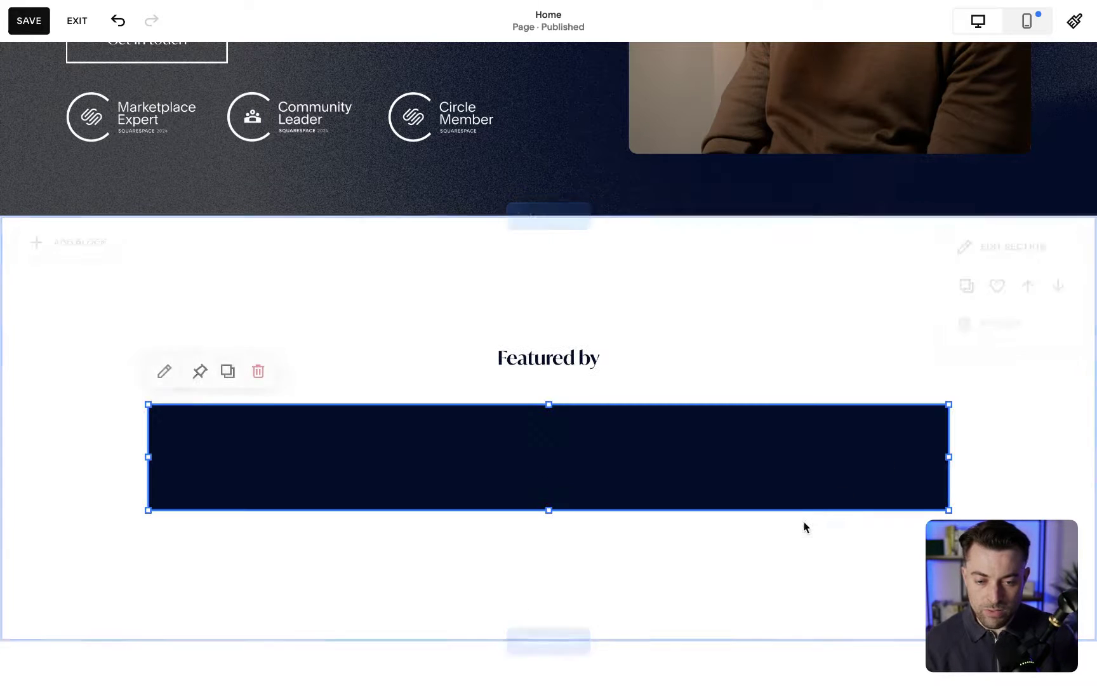
Add an Image block and drag it onto the left end of the navy banner
{"action": "scroll", "coordinate": [783, 549], "scroll_direction": "down", "scroll_amount": 5}
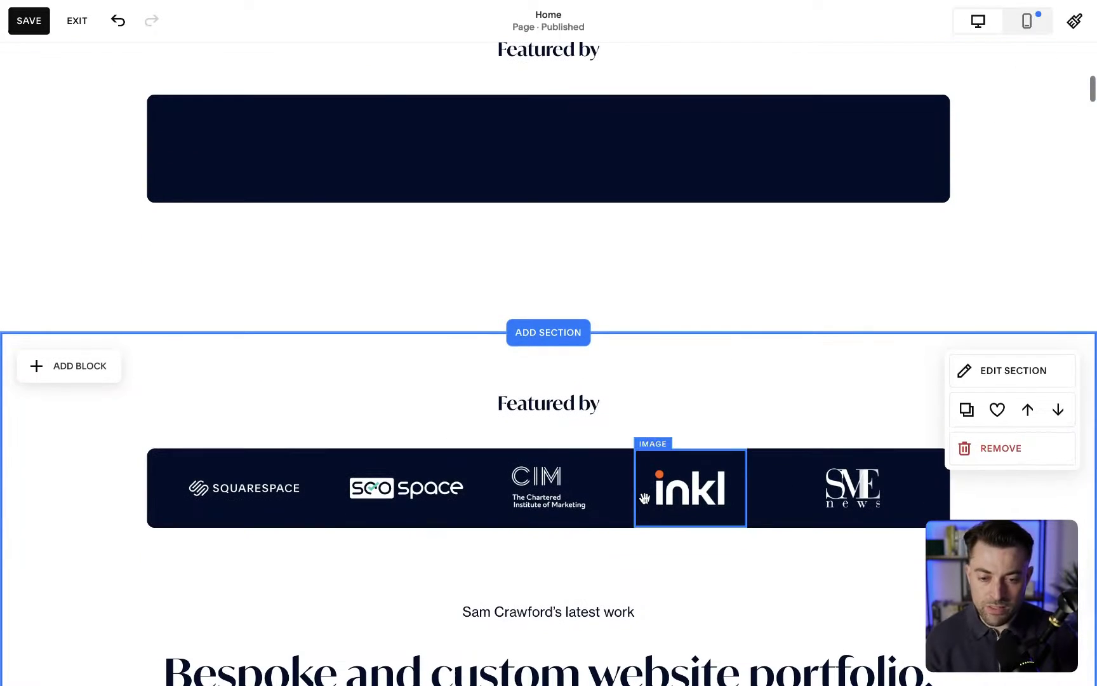
{"action": "scroll", "coordinate": [250, 459], "scroll_direction": "up", "scroll_amount": 3}
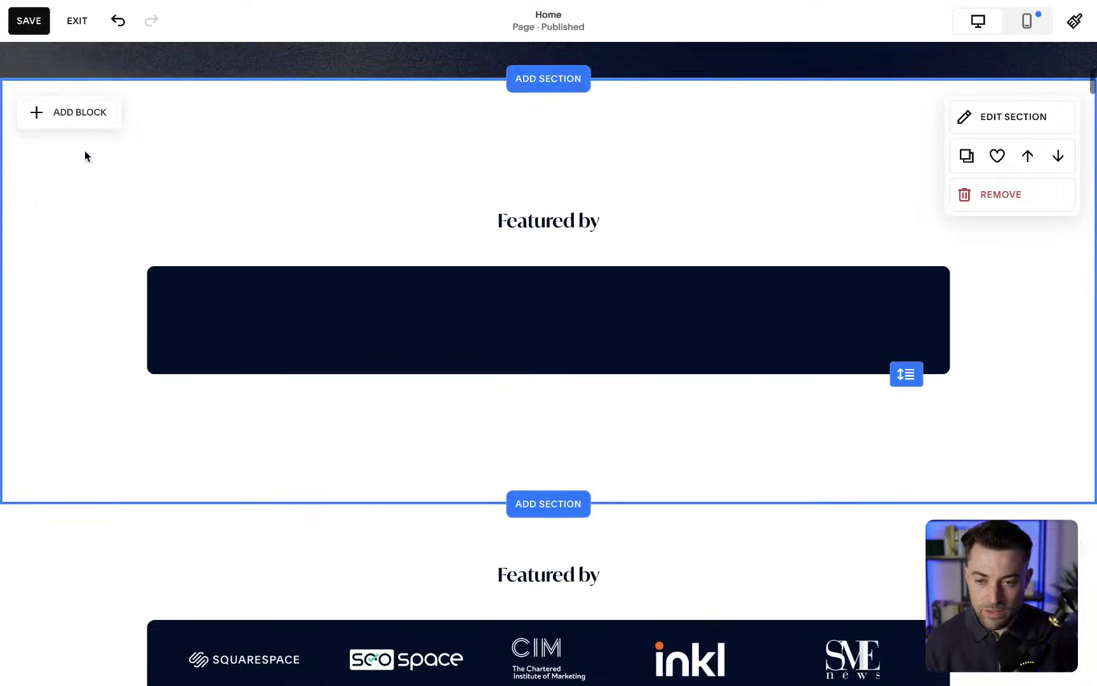
{"action": "left_click", "coordinate": [70, 108]}
{"action": "type", "text": "image"}
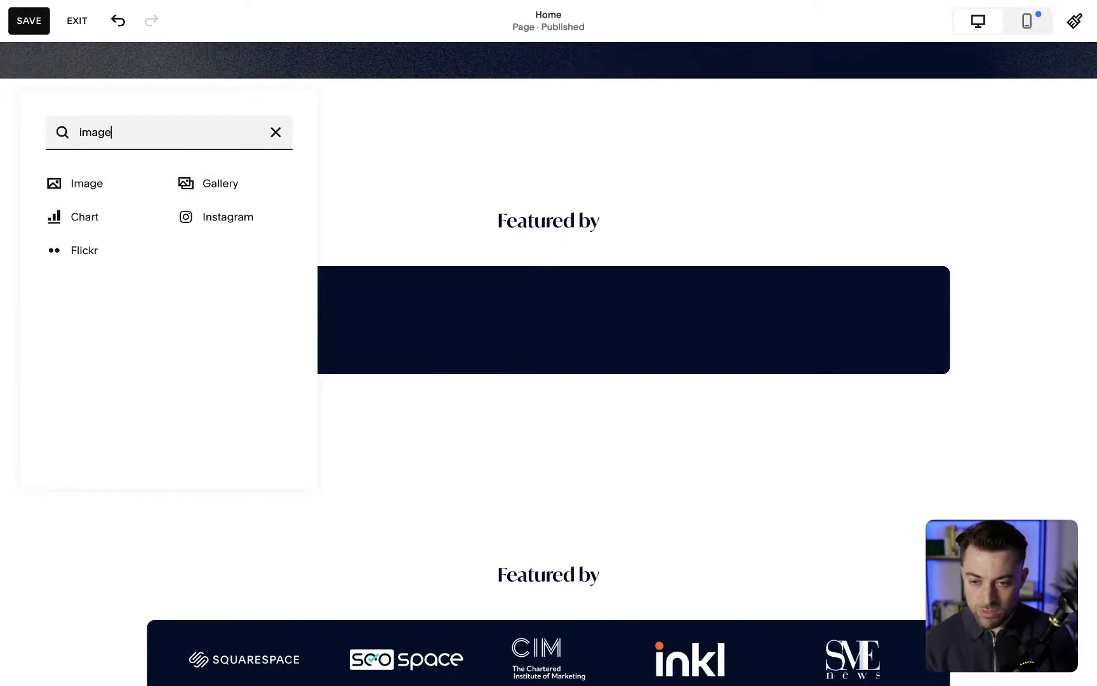
{"action": "left_click", "coordinate": [100, 189]}
{"action": "left_click_drag", "start_coordinate": [254, 259], "coordinate": [333, 346]}
{"action": "left_click_drag", "start_coordinate": [280, 402], "coordinate": [291, 343]}
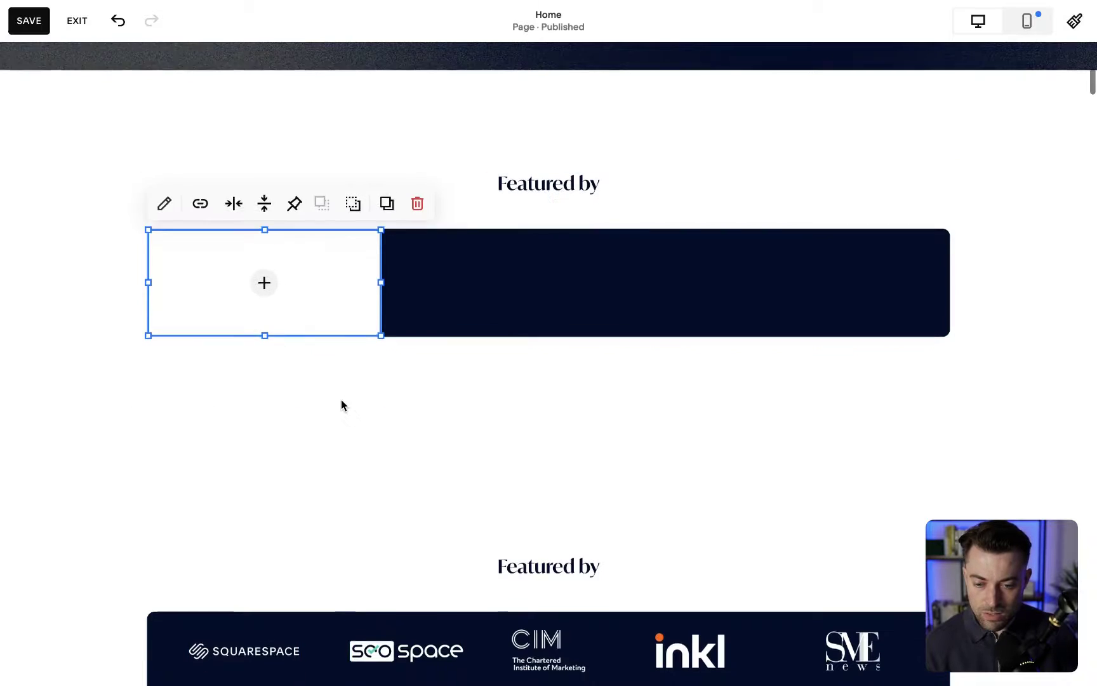
Shorten the image block, banner and section, and narrow the image to logo size
{"action": "scroll", "coordinate": [341, 399], "scroll_direction": "down", "scroll_amount": 2}
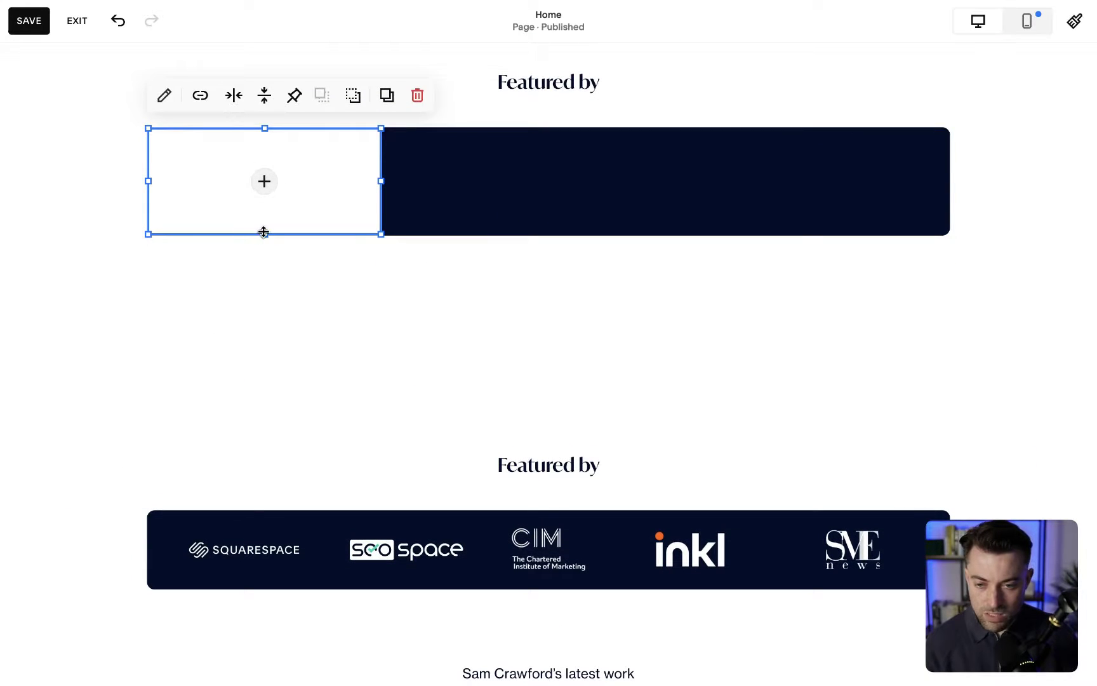
{"action": "left_click_drag", "start_coordinate": [263, 232], "coordinate": [270, 205]}
{"action": "left_click", "coordinate": [551, 235]}
{"action": "left_click_drag", "start_coordinate": [551, 235], "coordinate": [558, 218]}
{"action": "left_click", "coordinate": [587, 248]}
{"action": "left_click_drag", "start_coordinate": [903, 291], "coordinate": [911, 213]}
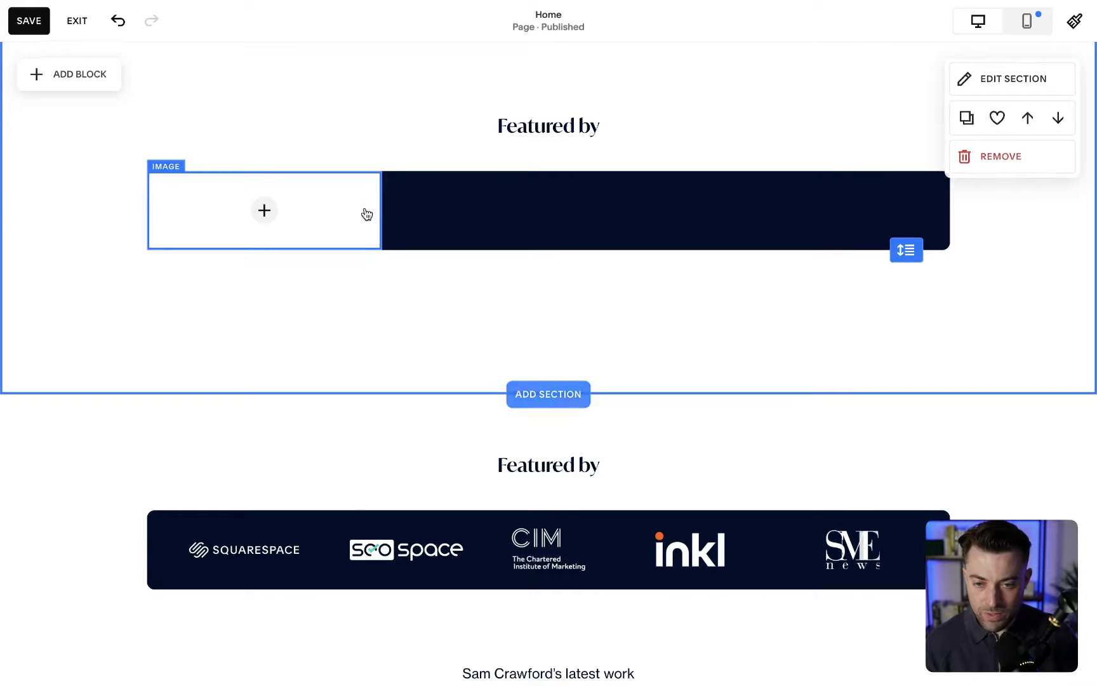
{"action": "left_click", "coordinate": [367, 214]}
{"action": "left_click_drag", "start_coordinate": [382, 211], "coordinate": [276, 205]}
{"action": "left_click", "coordinate": [271, 257]}
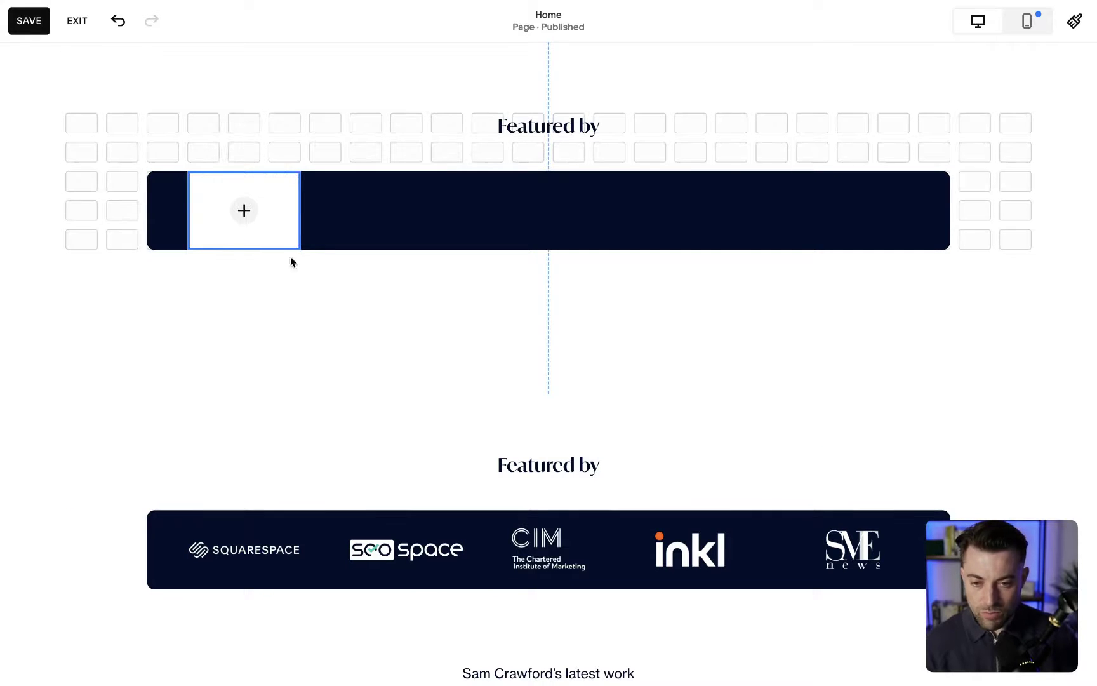
{"action": "left_click", "coordinate": [297, 185]}
Duplicate the image placeholder twice, spreading copies along the banner and narrowing the third
{"action": "left_click", "coordinate": [427, 139]}
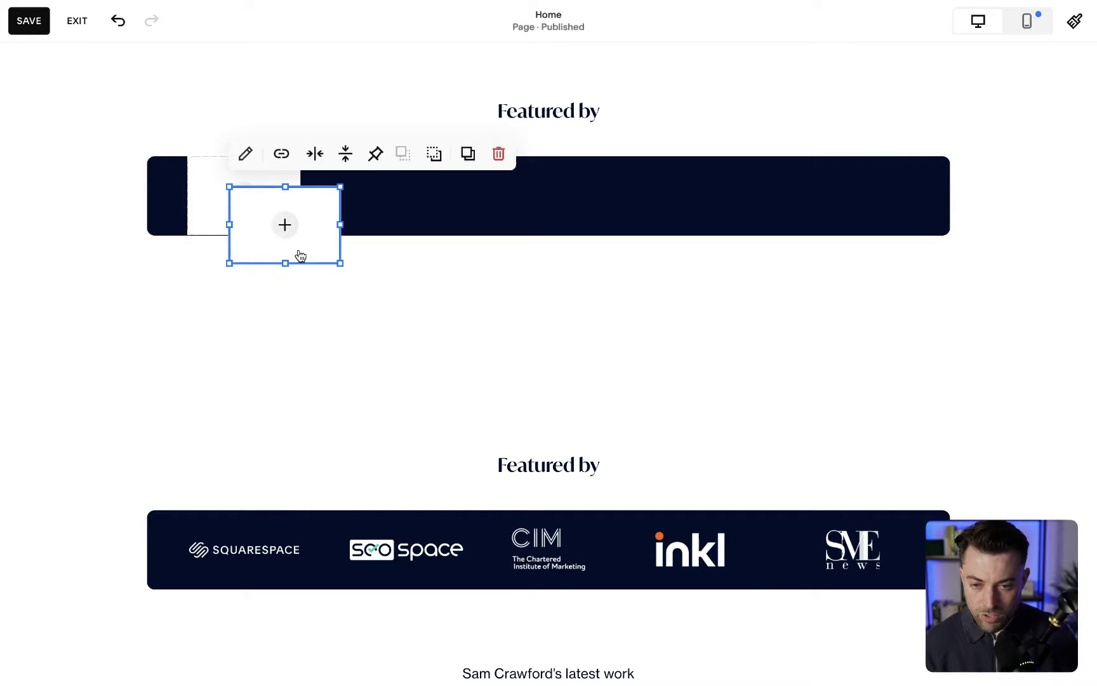
{"action": "left_click_drag", "start_coordinate": [309, 250], "coordinate": [548, 217]}
{"action": "left_click", "coordinate": [550, 127]}
{"action": "left_click_drag", "start_coordinate": [392, 213], "coordinate": [511, 195]}
{"action": "left_click", "coordinate": [498, 206]}
{"action": "left_click_drag", "start_coordinate": [624, 188], "coordinate": [584, 188]}
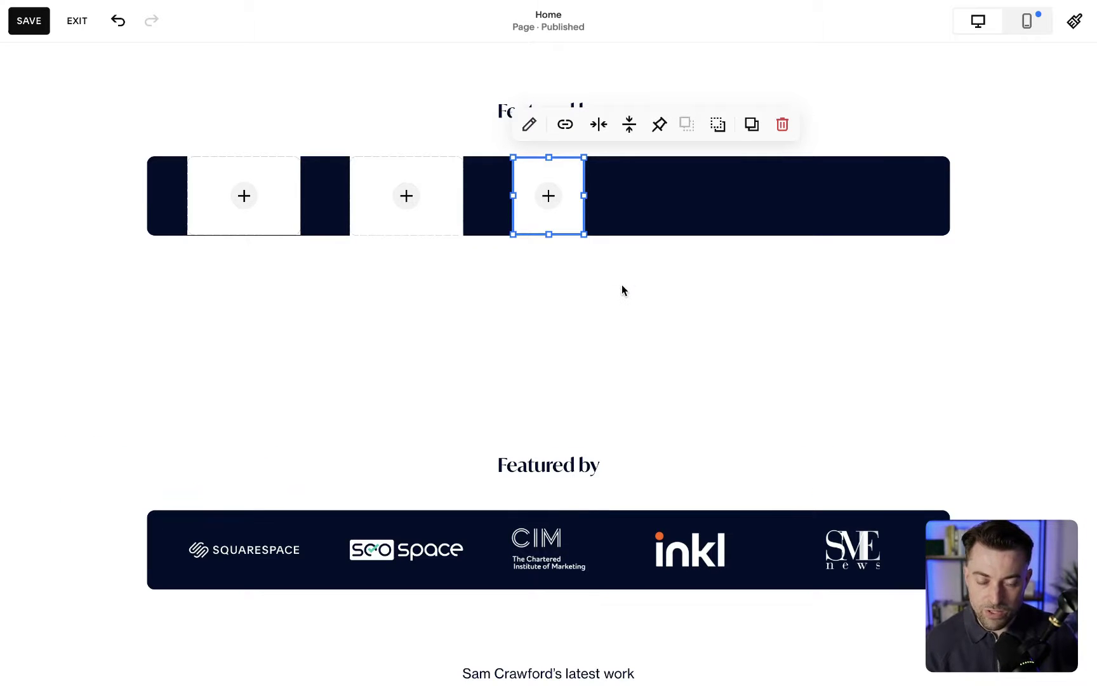
Reorder and duplicate the second placeholder, placing the last copies toward the banner's right end
{"action": "left_click", "coordinate": [429, 213]}
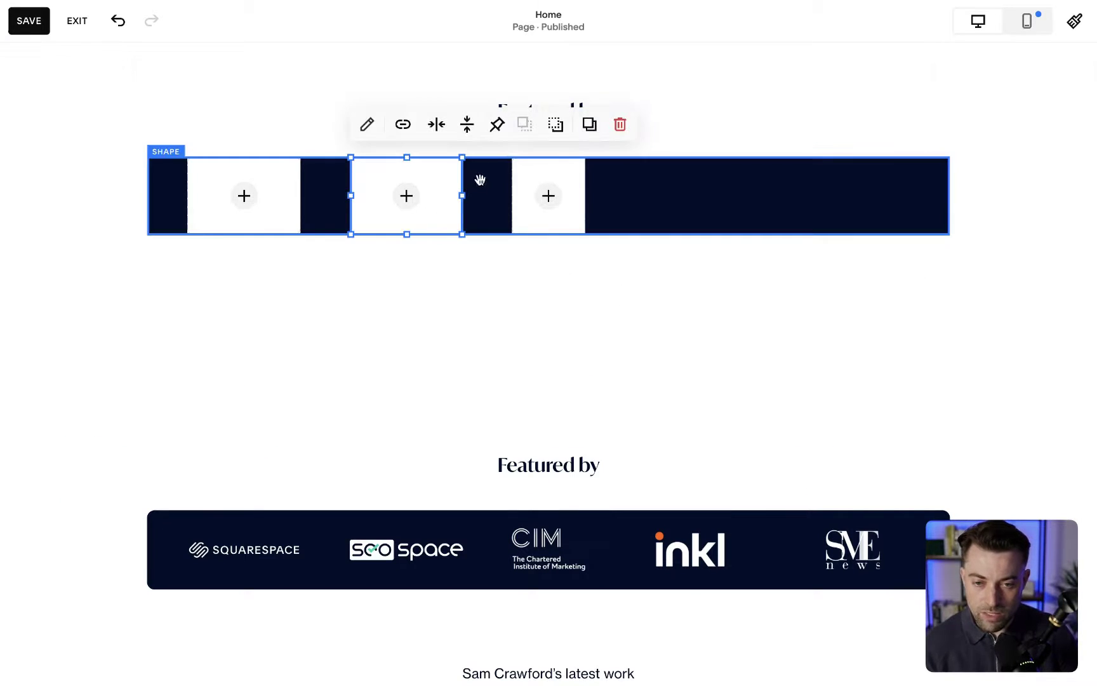
{"action": "left_click", "coordinate": [555, 125]}
{"action": "left_click", "coordinate": [589, 125]}
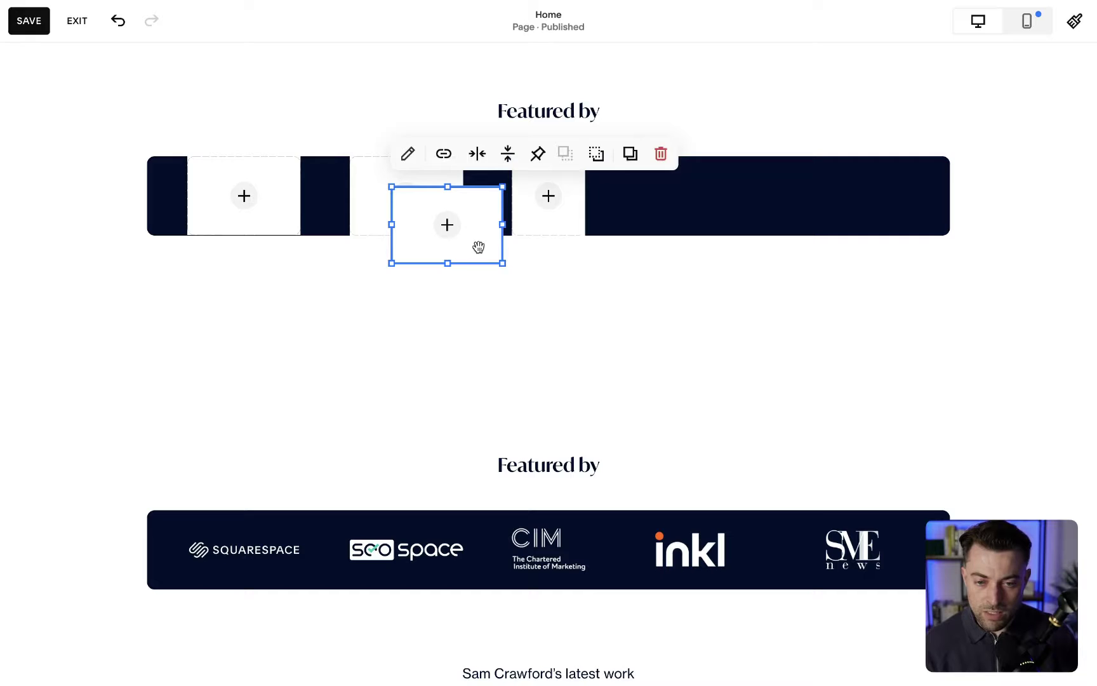
{"action": "left_click_drag", "start_coordinate": [478, 247], "coordinate": [713, 213]}
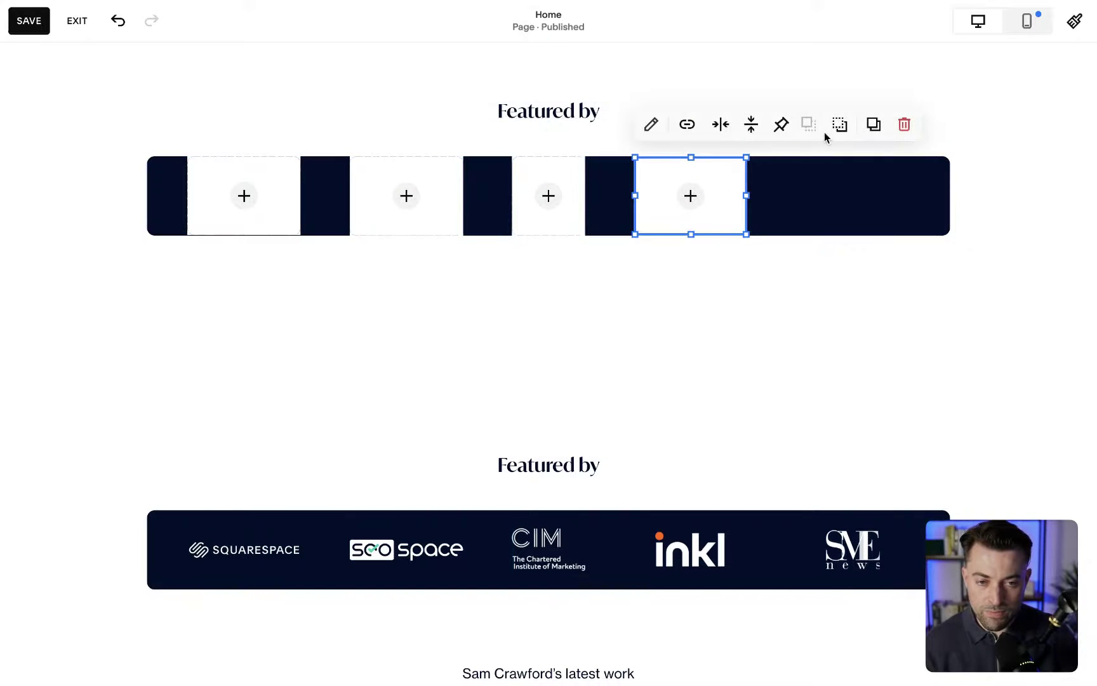
{"action": "left_click_drag", "start_coordinate": [752, 252], "coordinate": [874, 215]}
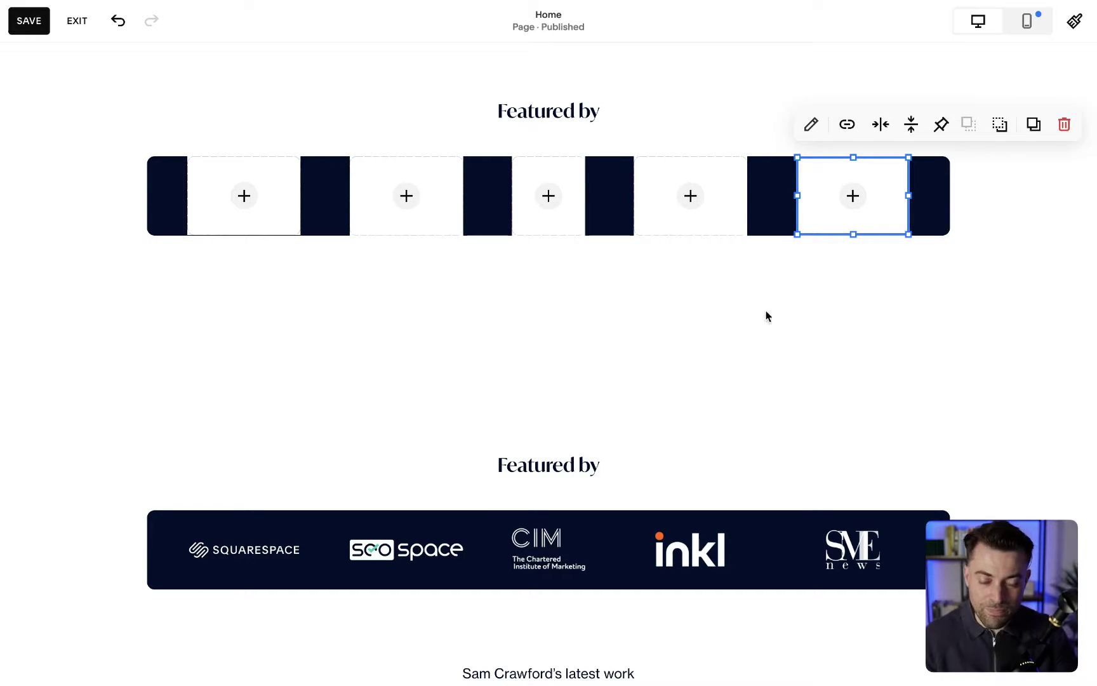
{"action": "left_click", "coordinate": [690, 293]}
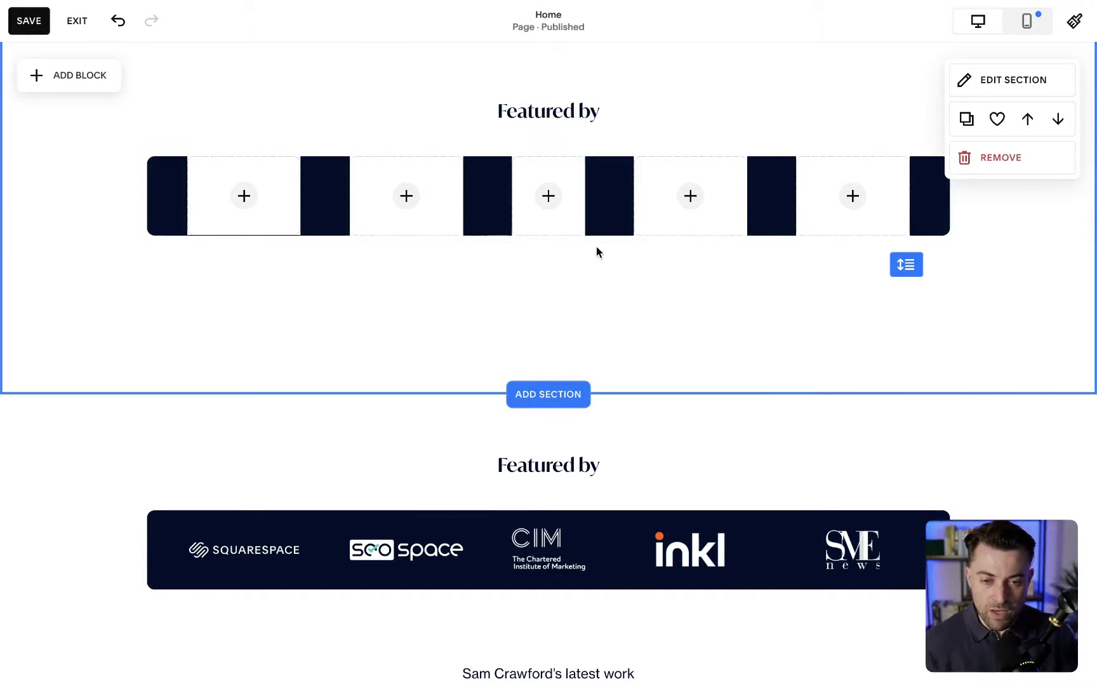
{"action": "left_click", "coordinate": [254, 218]}
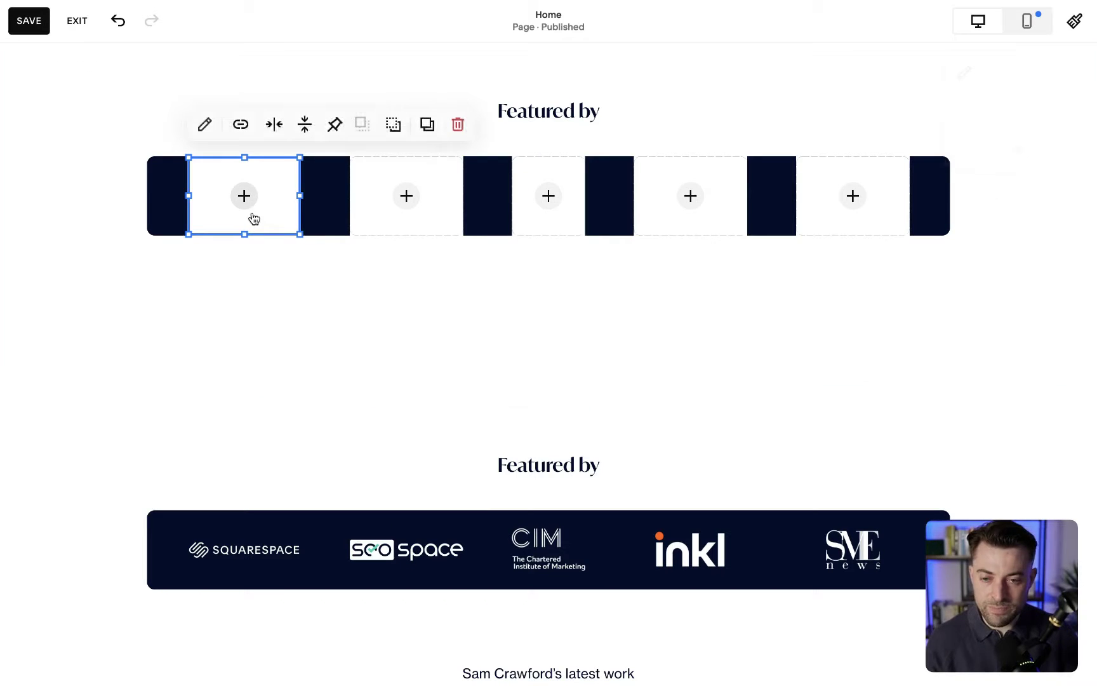
{"action": "left_click", "coordinate": [209, 128]}
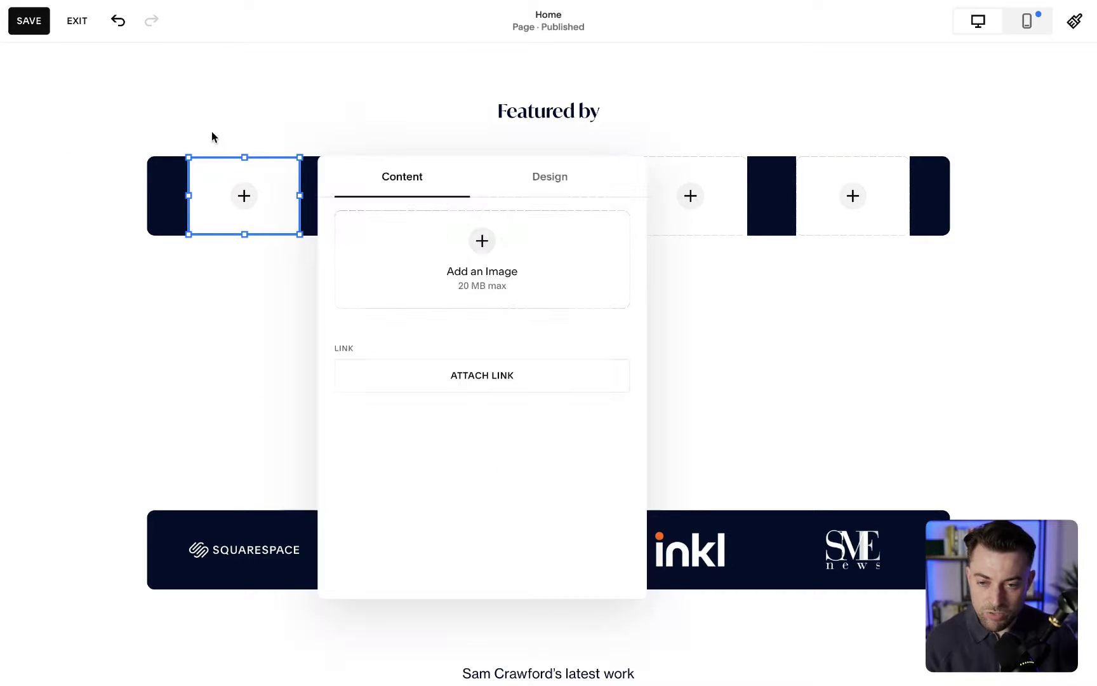
Fill the first placeholder with the white Squarespace logo from the site library
{"action": "left_click", "coordinate": [564, 280]}
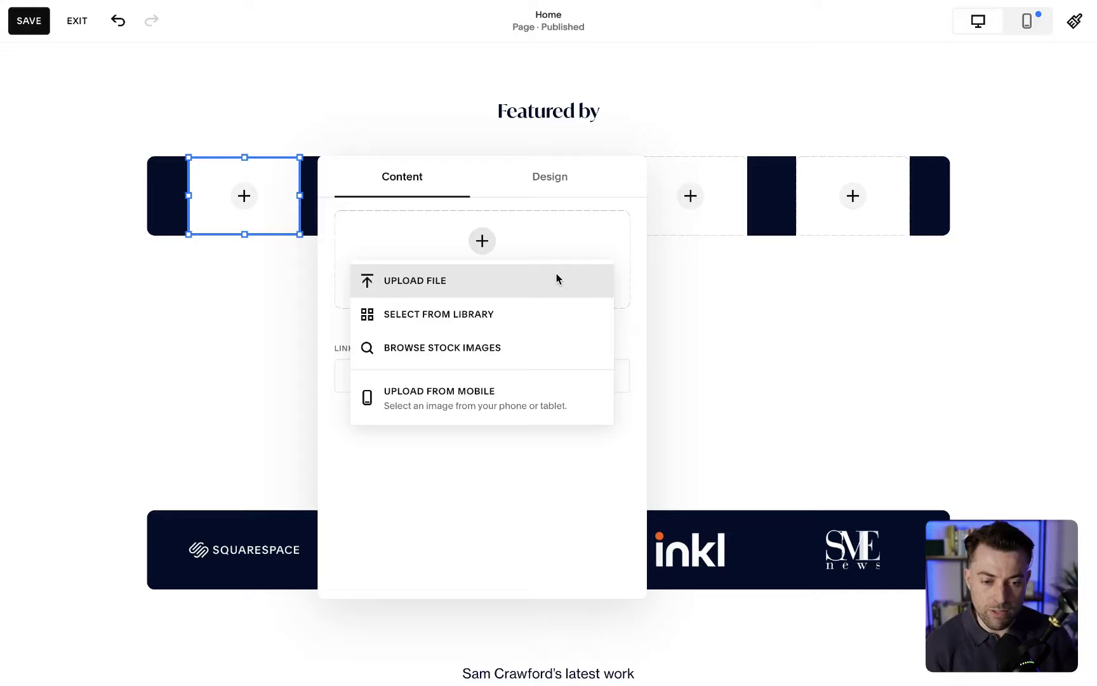
{"action": "left_click", "coordinate": [805, 450]}
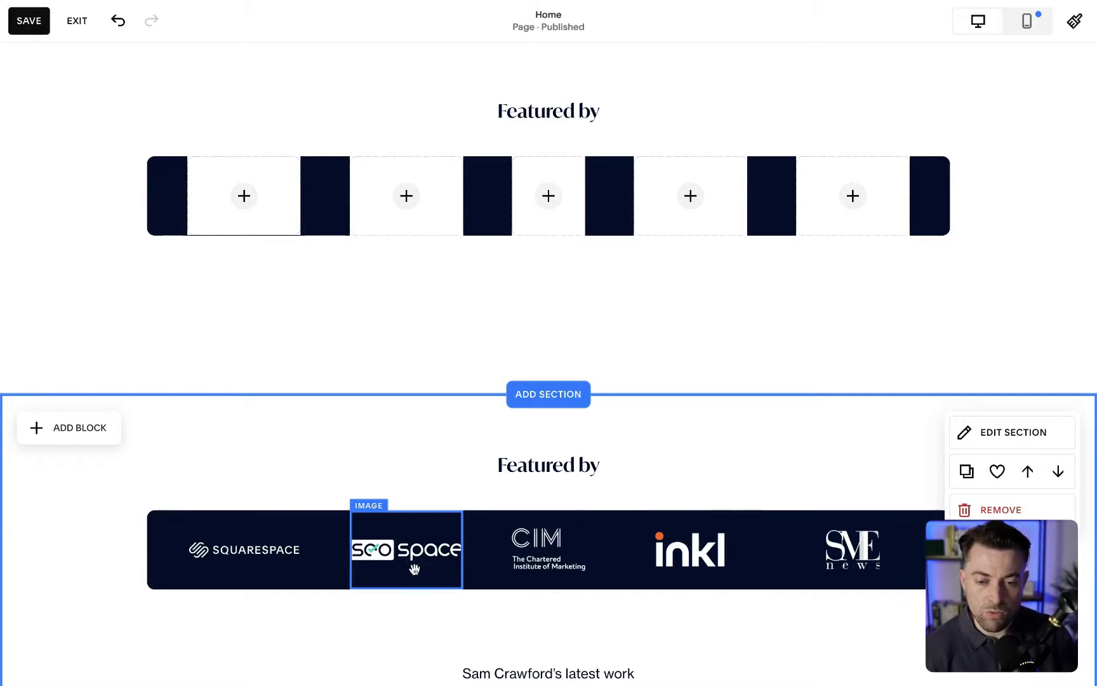
{"action": "left_click", "coordinate": [254, 190]}
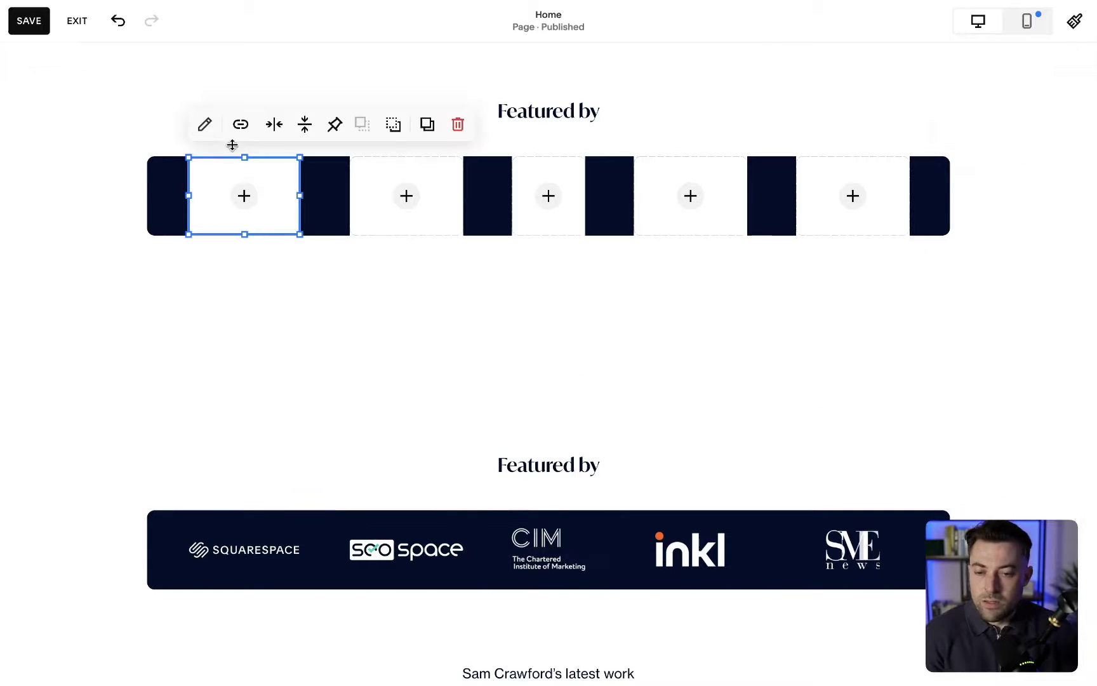
{"action": "left_click", "coordinate": [207, 123]}
{"action": "left_click", "coordinate": [515, 297]}
{"action": "left_click", "coordinate": [507, 314]}
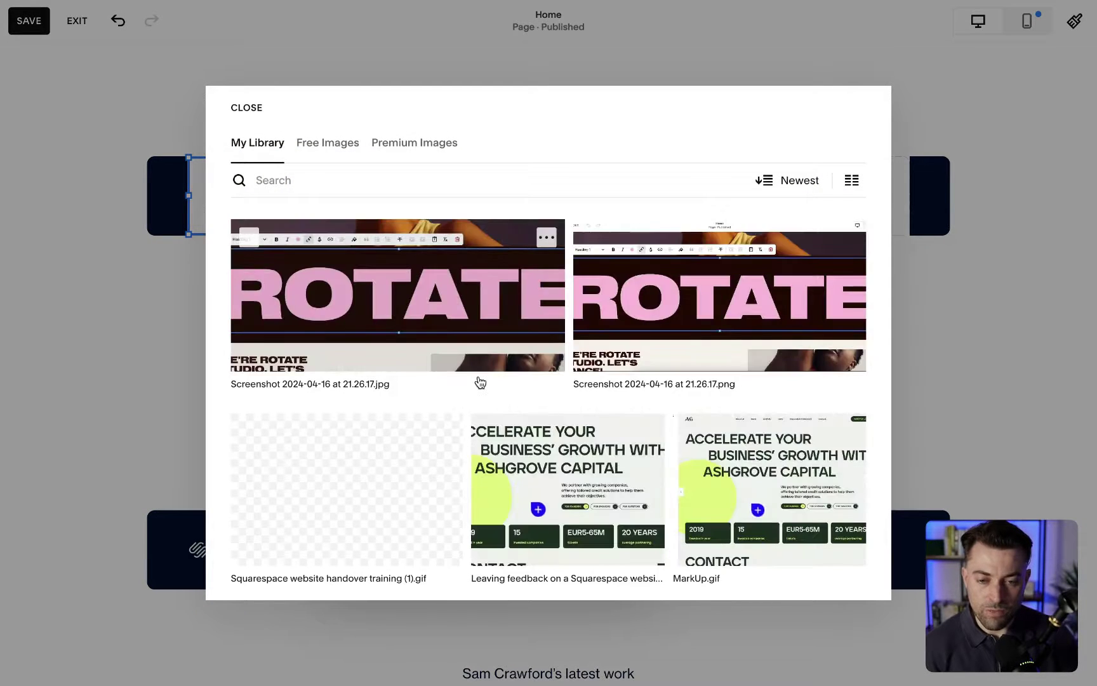
{"action": "scroll", "coordinate": [572, 368], "scroll_direction": "down", "scroll_amount": 3}
{"action": "scroll", "coordinate": [584, 359], "scroll_direction": "down", "scroll_amount": 10}
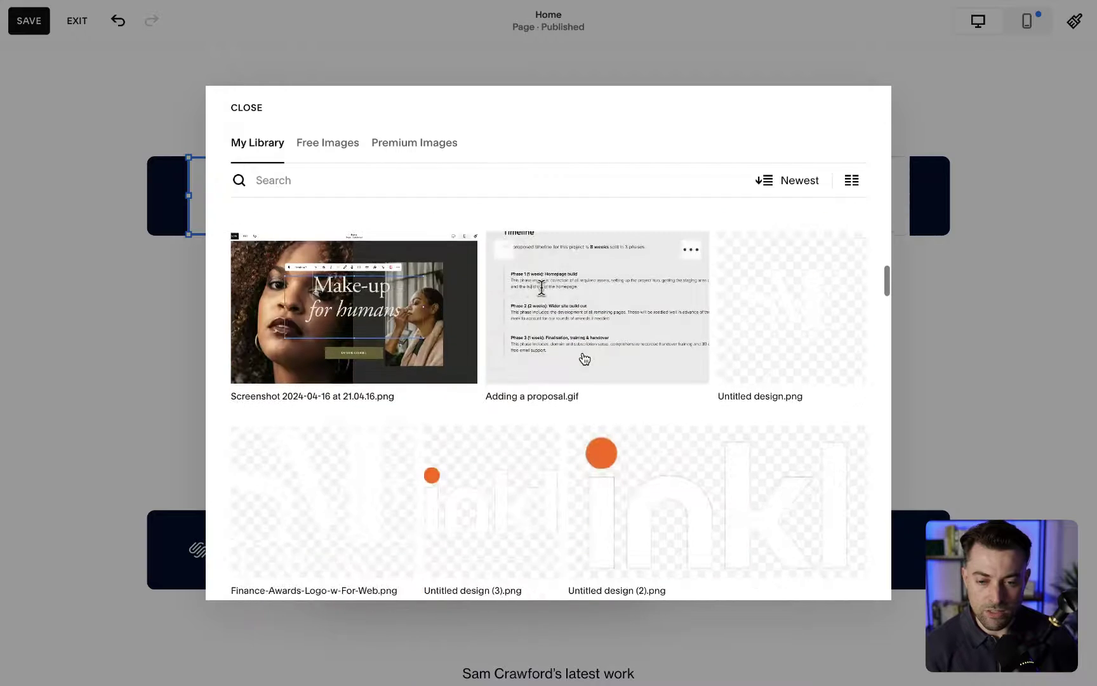
{"action": "scroll", "coordinate": [584, 359], "scroll_direction": "down", "scroll_amount": 2}
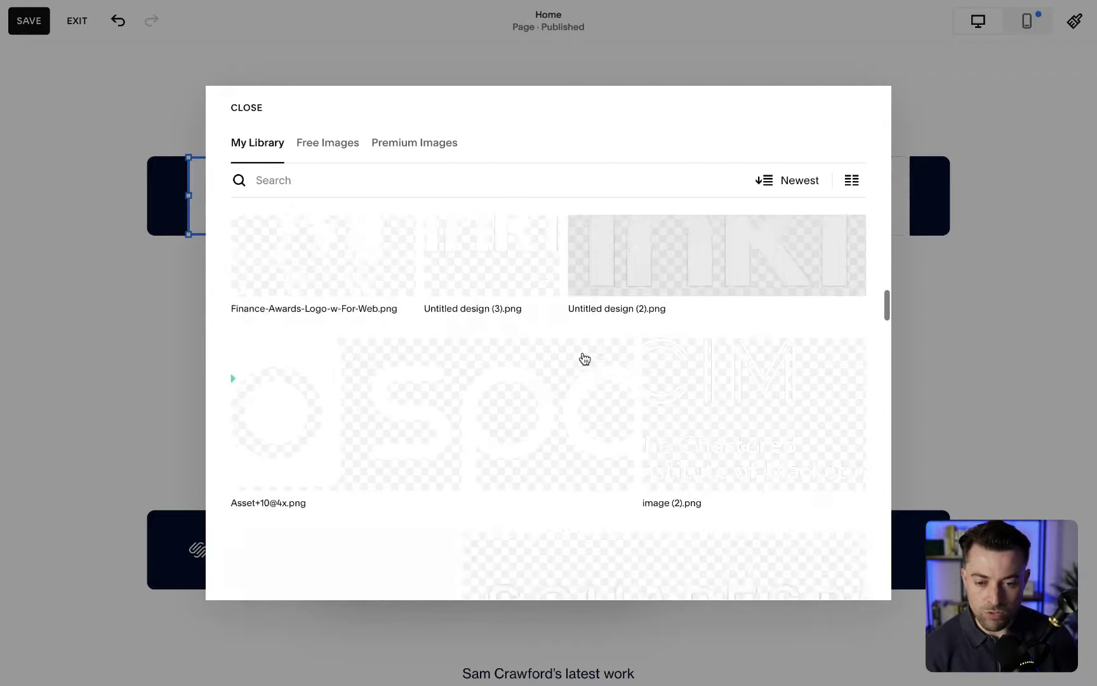
{"action": "scroll", "coordinate": [719, 443], "scroll_direction": "down", "scroll_amount": 5}
{"action": "left_click", "coordinate": [708, 445]}
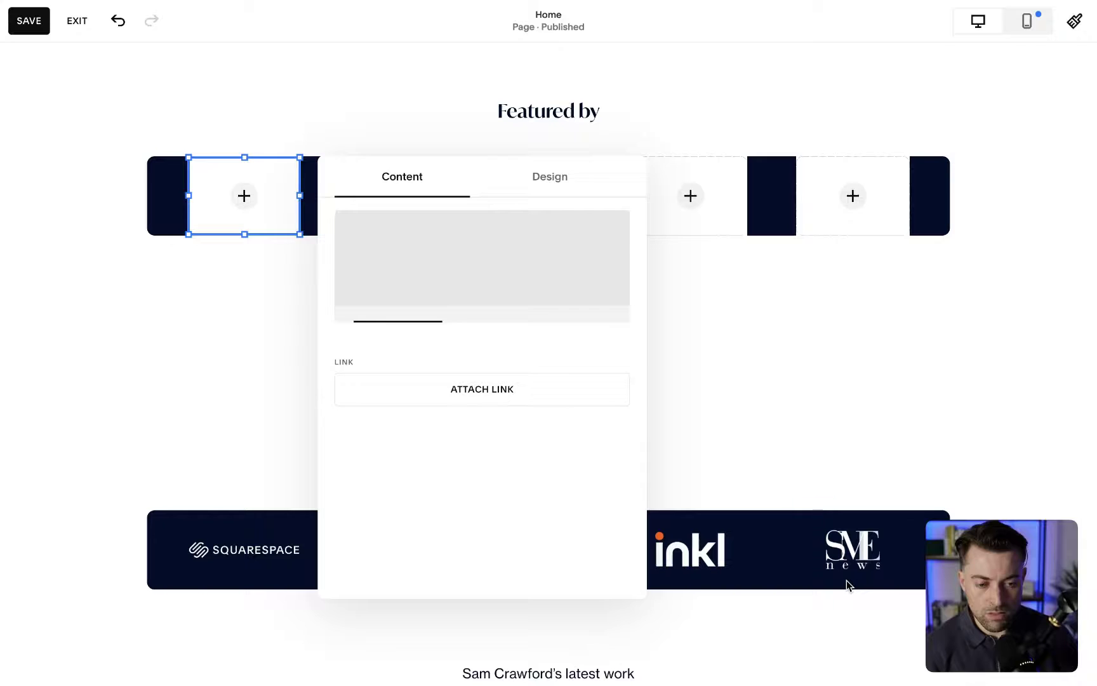
{"action": "left_click", "coordinate": [813, 366]}
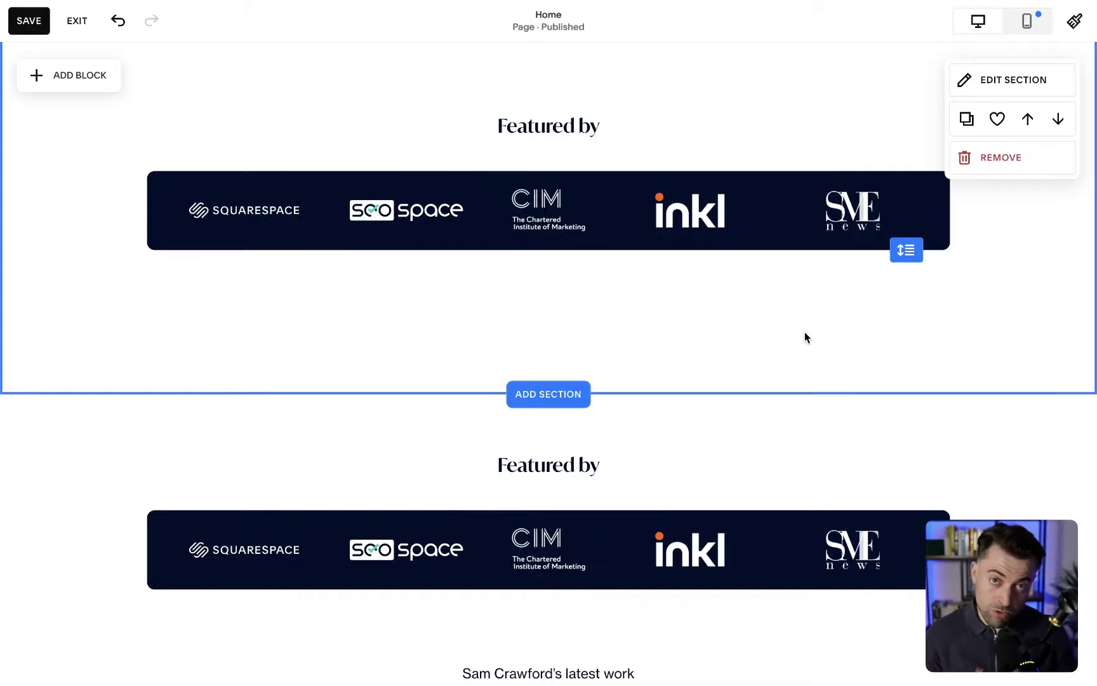
Widen the CIM logo and stretch the navy banner out to the page margins
{"action": "left_click", "coordinate": [550, 216]}
{"action": "left_click_drag", "start_coordinate": [549, 216], "coordinate": [609, 212]}
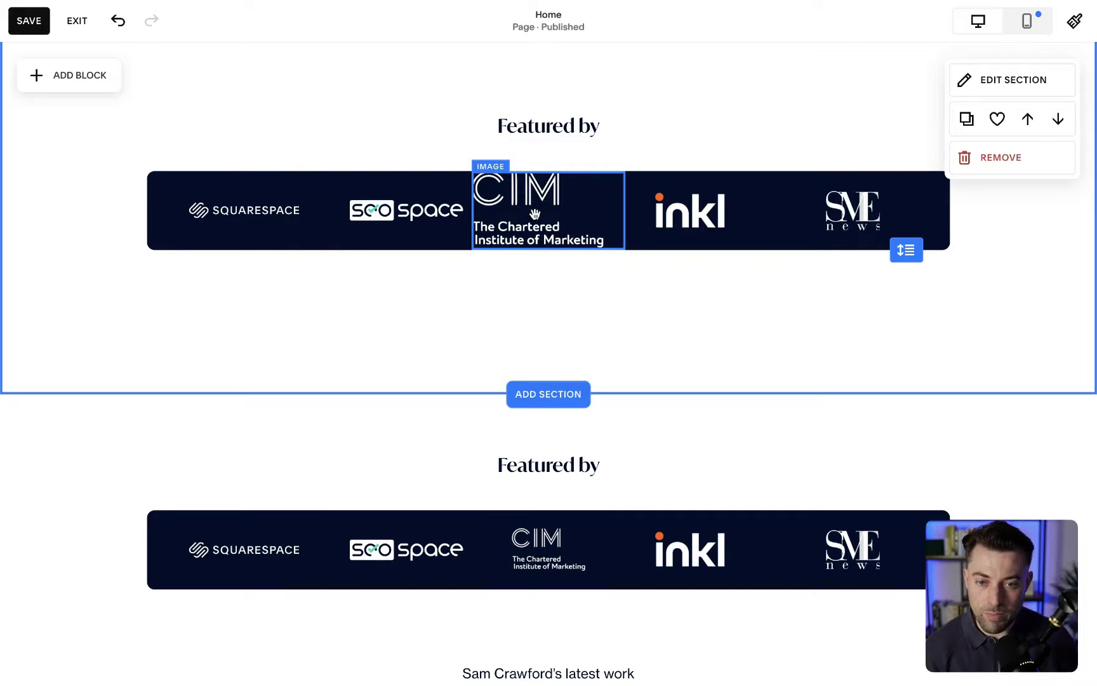
{"action": "left_click", "coordinate": [158, 201]}
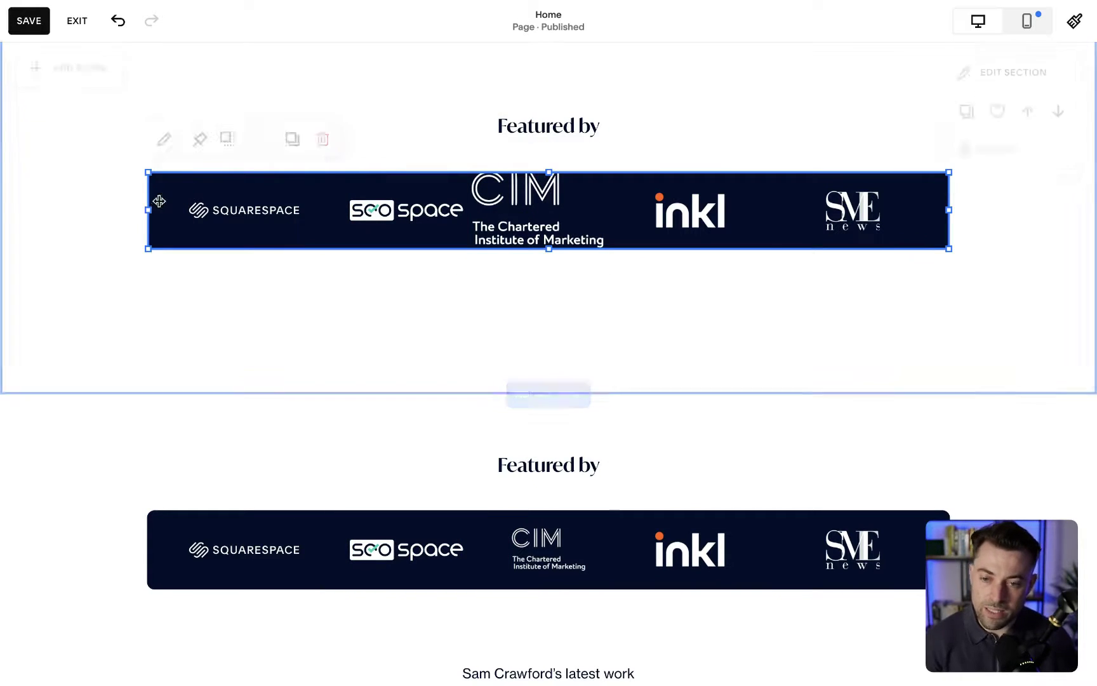
{"action": "left_click_drag", "start_coordinate": [146, 210], "coordinate": [72, 212]}
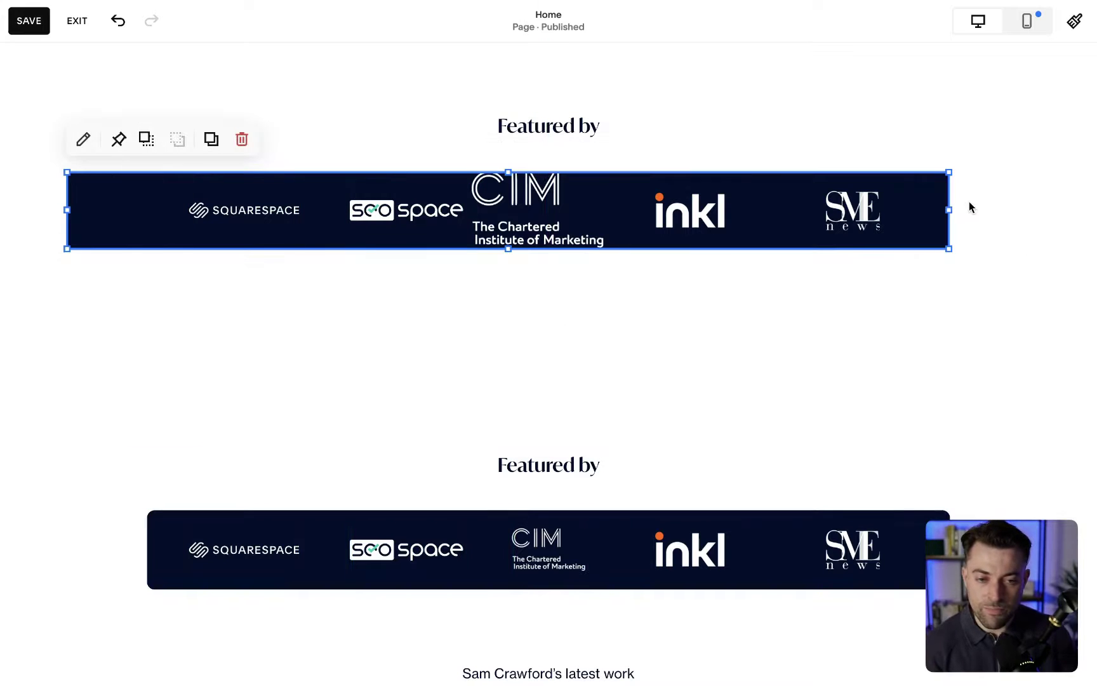
{"action": "left_click_drag", "start_coordinate": [948, 207], "coordinate": [1029, 209]}
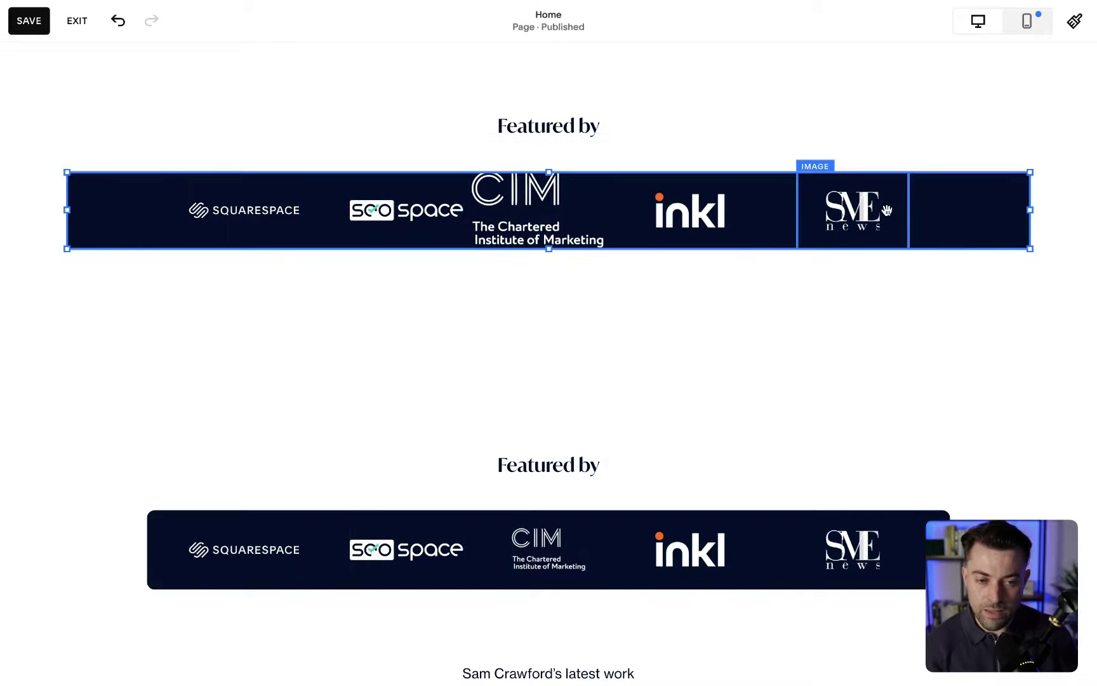
Enlarge and respace the SME News, inkl, Squarespace and SEO Space logos, then deepen the banner
{"action": "left_click", "coordinate": [908, 209]}
{"action": "left_click_drag", "start_coordinate": [909, 210], "coordinate": [965, 213]}
{"action": "mouse_move", "coordinate": [717, 212]}
{"action": "left_mouse_down"}
{"action": "mouse_move", "coordinate": [824, 216]}
{"action": "mouse_move", "coordinate": [718, 207]}
{"action": "left_mouse_up"}
{"action": "left_click_drag", "start_coordinate": [555, 207], "coordinate": [566, 214]}
{"action": "left_click_drag", "start_coordinate": [793, 210], "coordinate": [790, 213]}
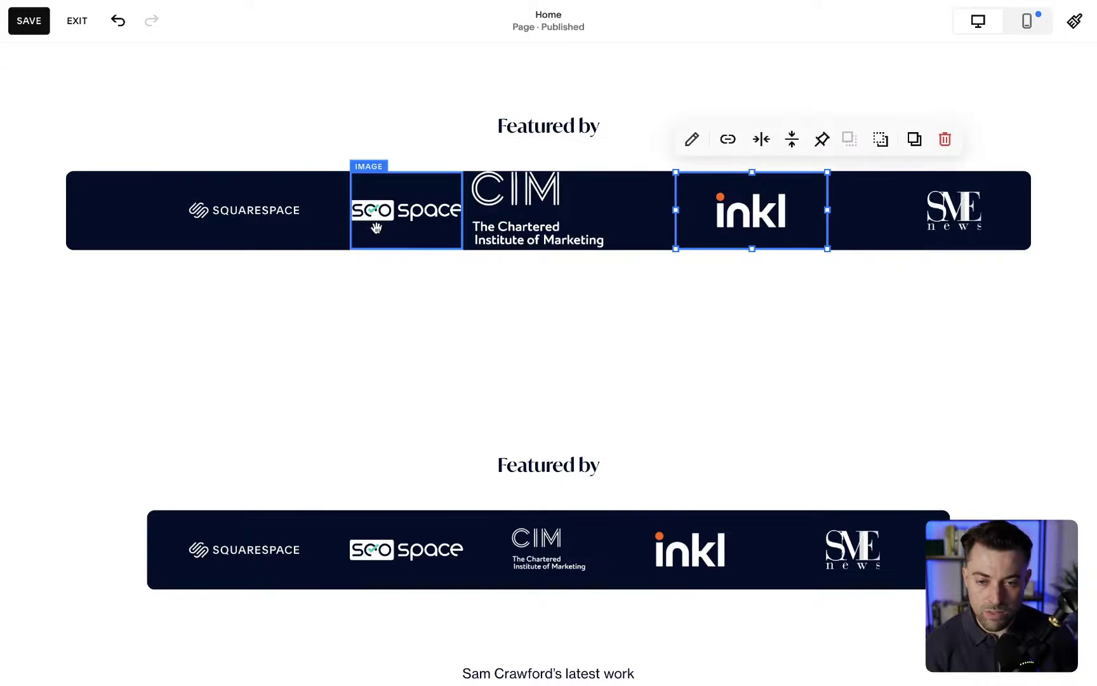
{"action": "left_click_drag", "start_coordinate": [231, 225], "coordinate": [132, 219]}
{"action": "left_click_drag", "start_coordinate": [406, 209], "coordinate": [320, 209]}
{"action": "left_click_drag", "start_coordinate": [172, 207], "coordinate": [259, 212]}
{"action": "left_click", "coordinate": [325, 210]}
{"action": "left_click_drag", "start_coordinate": [394, 209], "coordinate": [658, 219]}
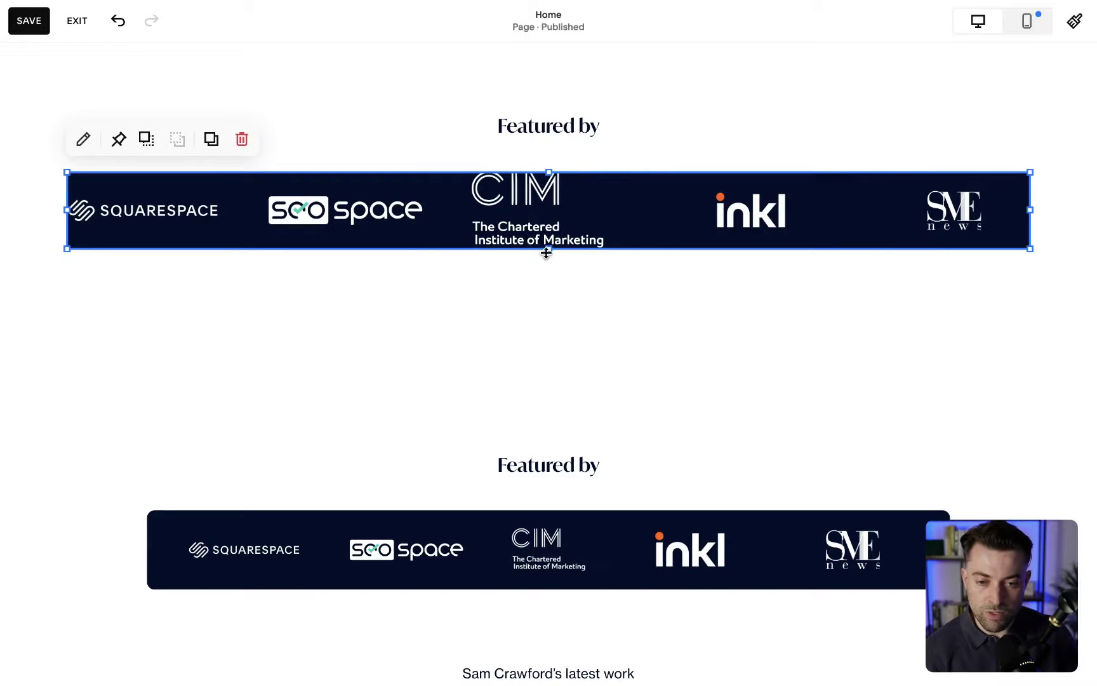
{"action": "left_click_drag", "start_coordinate": [546, 253], "coordinate": [541, 306]}
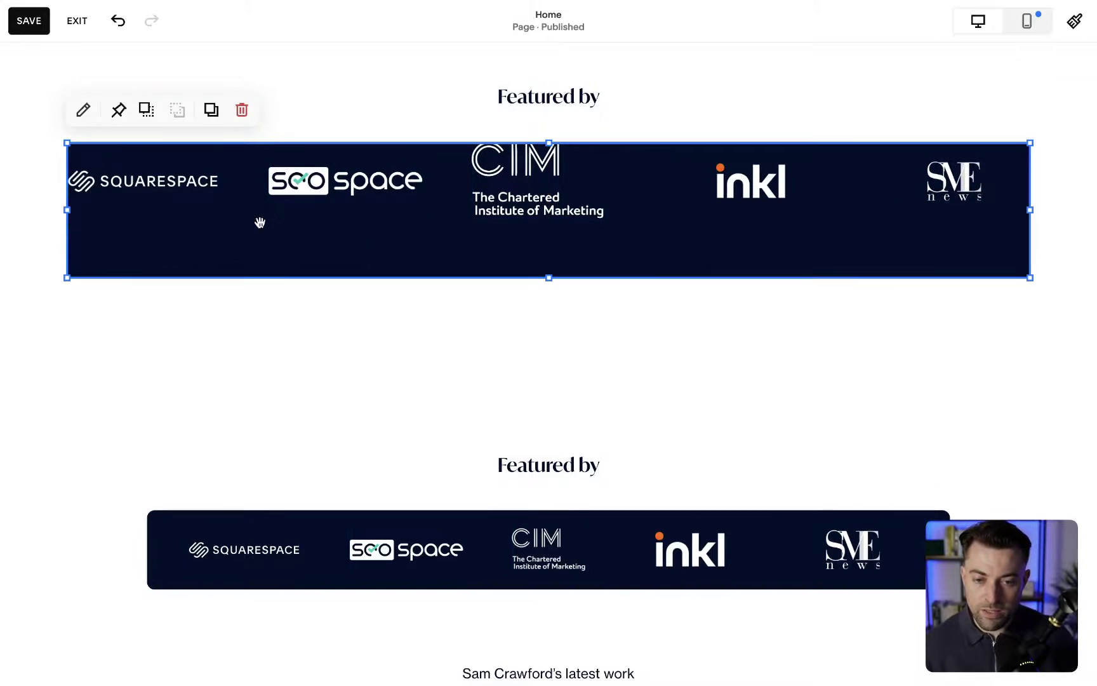
Select all five logos and centre them vertically in the banner
{"action": "left_click", "coordinate": [180, 196]}
{"action": "left_click", "coordinate": [355, 190], "text": "shift"}
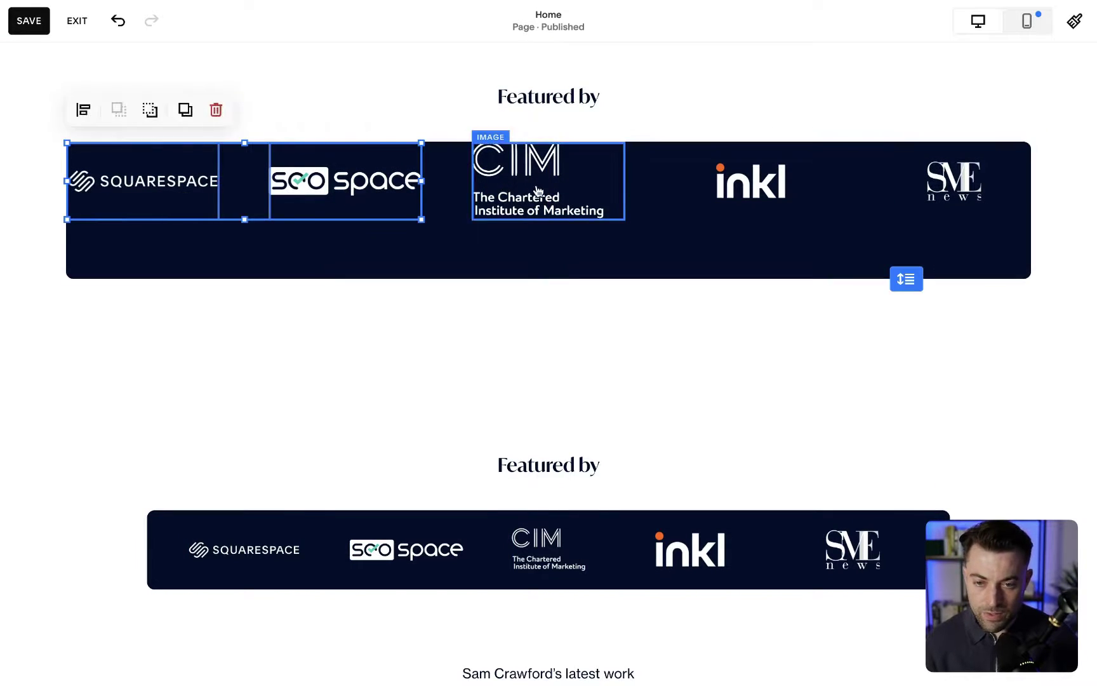
{"action": "left_click", "coordinate": [536, 190], "text": "shift"}
{"action": "left_click", "coordinate": [743, 191], "text": "shift"}
{"action": "left_click", "coordinate": [939, 183], "text": "shift"}
{"action": "left_click_drag", "start_coordinate": [939, 182], "coordinate": [933, 203]}
{"action": "left_click", "coordinate": [848, 315]}
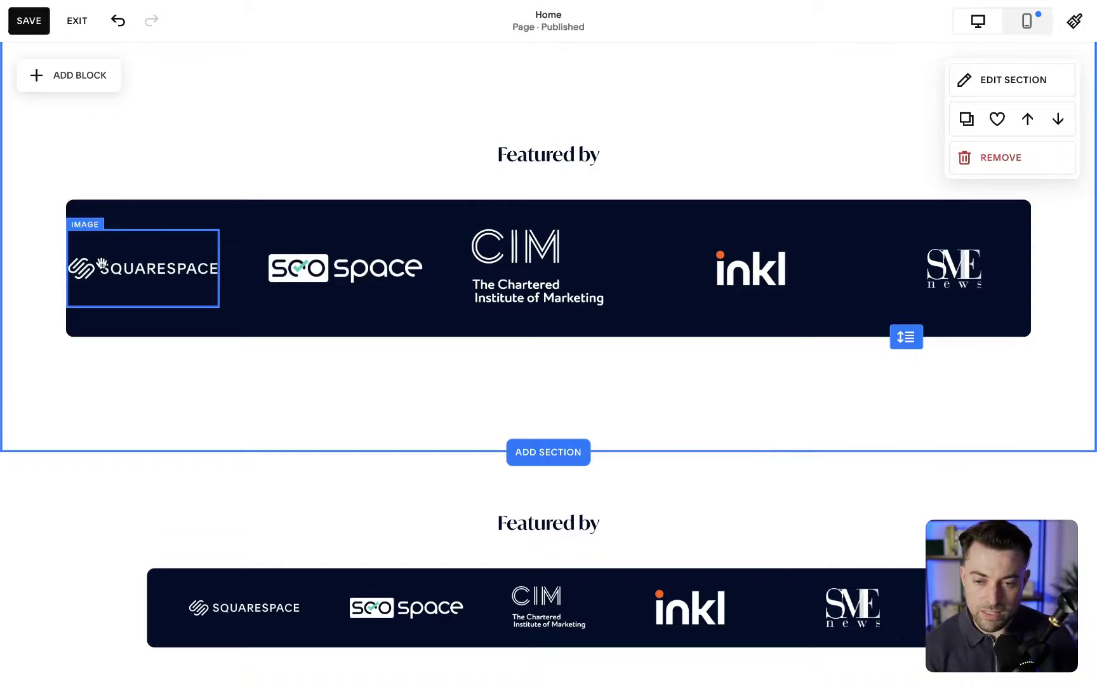
Move inkl to the far left, put Squarespace fourth, and trim the section height
{"action": "left_click_drag", "start_coordinate": [119, 266], "coordinate": [692, 374]}
{"action": "left_click_drag", "start_coordinate": [751, 227], "coordinate": [97, 228]}
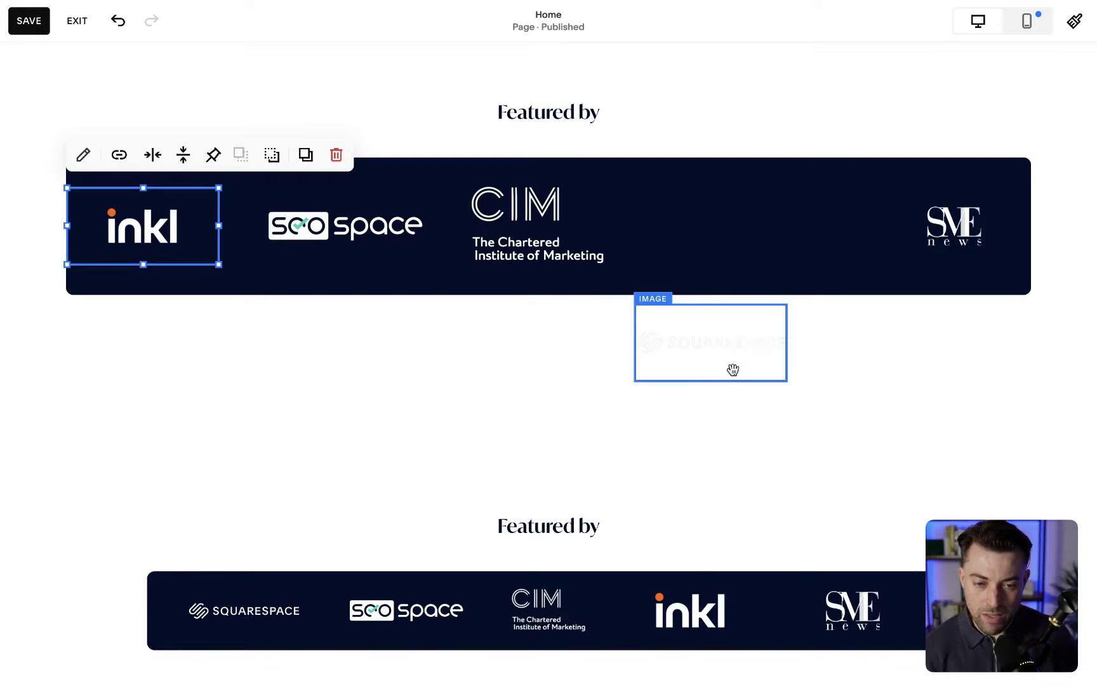
{"action": "left_click_drag", "start_coordinate": [706, 358], "coordinate": [759, 241]}
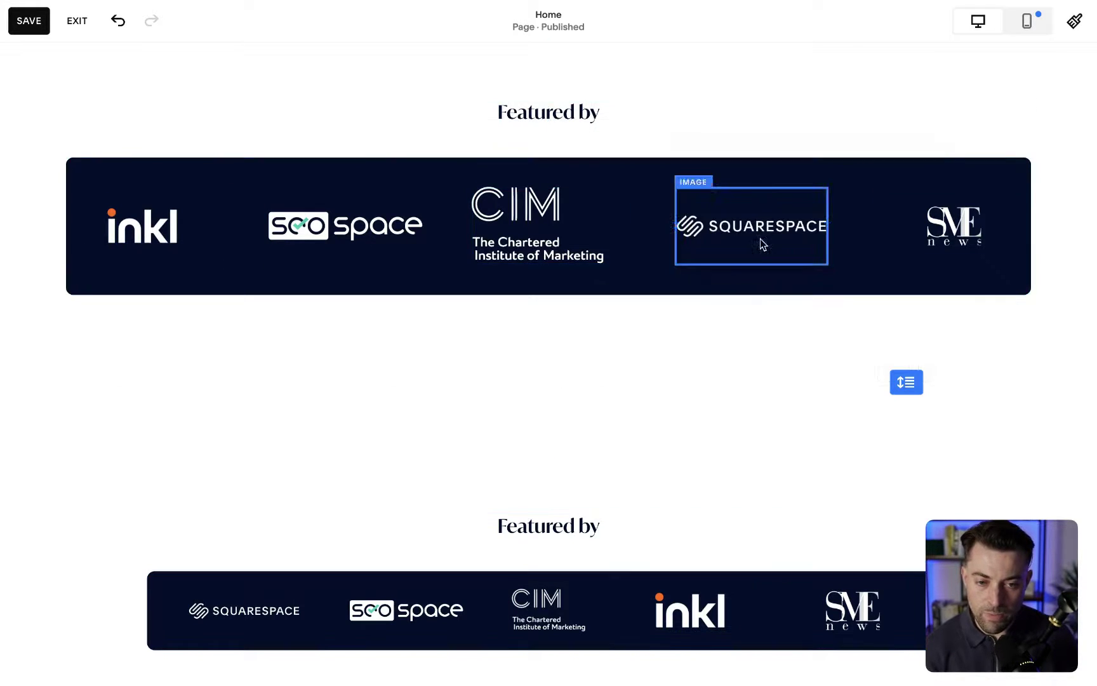
{"action": "left_click", "coordinate": [757, 356]}
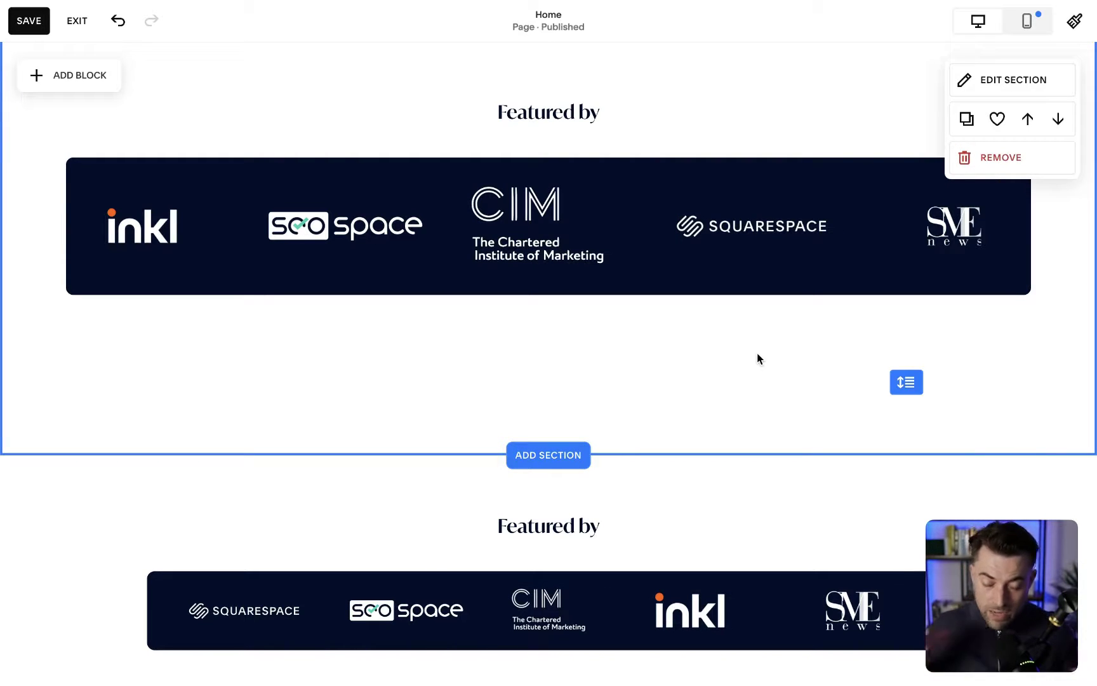
{"action": "scroll", "coordinate": [757, 359], "scroll_direction": "down", "scroll_amount": 4}
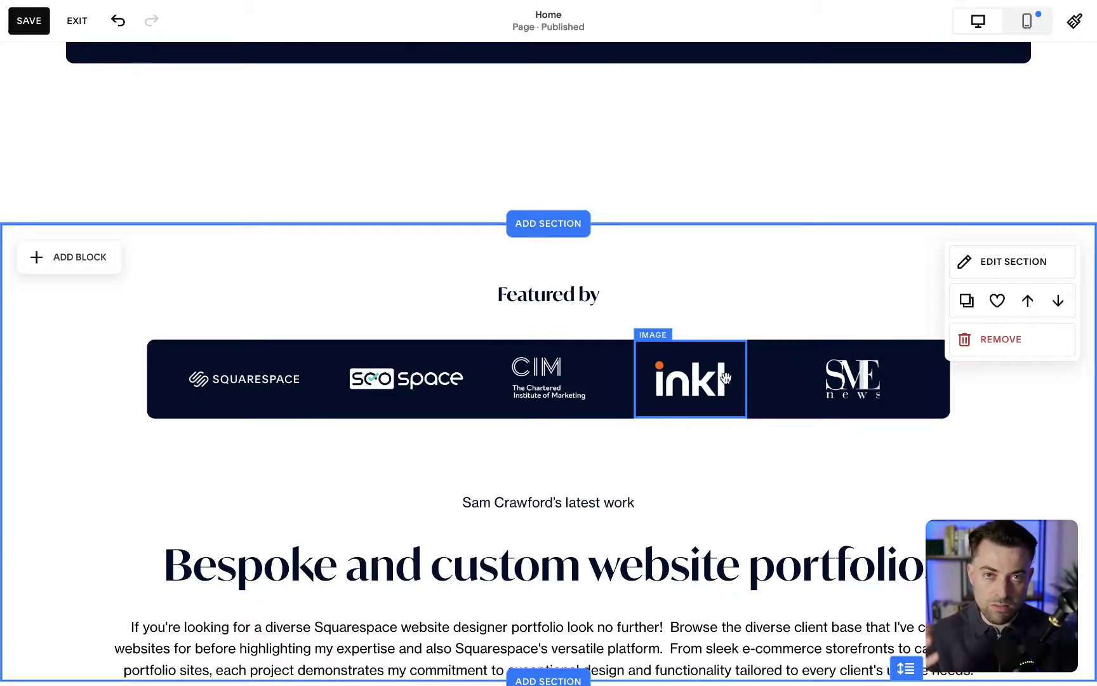
{"action": "scroll", "coordinate": [697, 368], "scroll_direction": "up", "scroll_amount": 5}
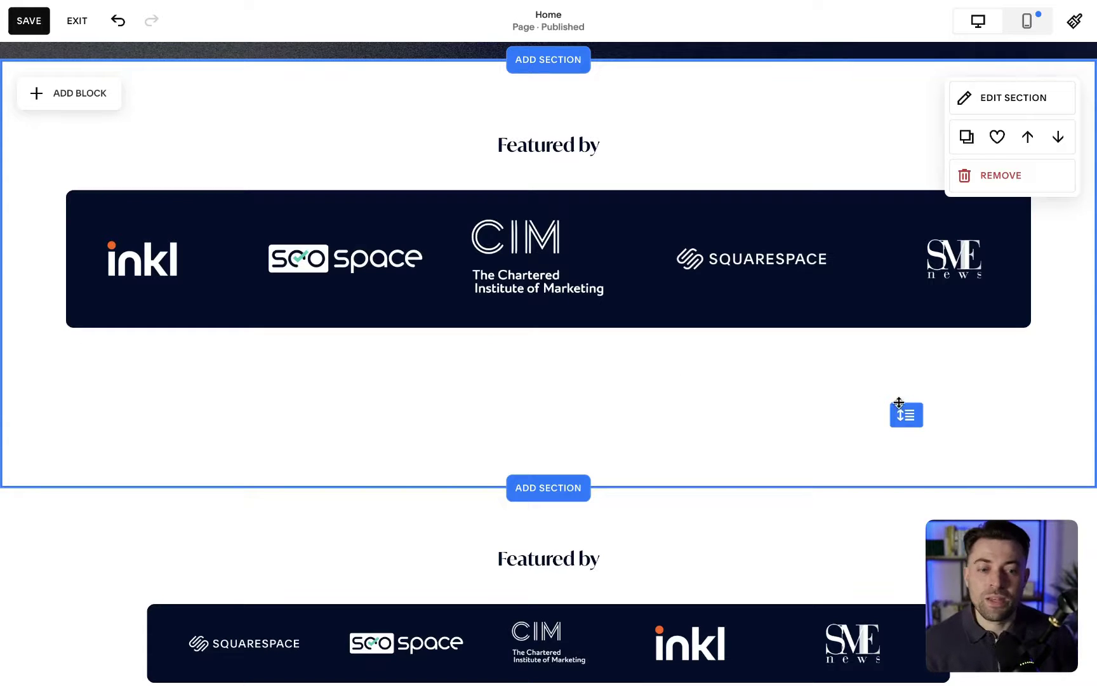
{"action": "left_click_drag", "start_coordinate": [900, 409], "coordinate": [907, 298]}
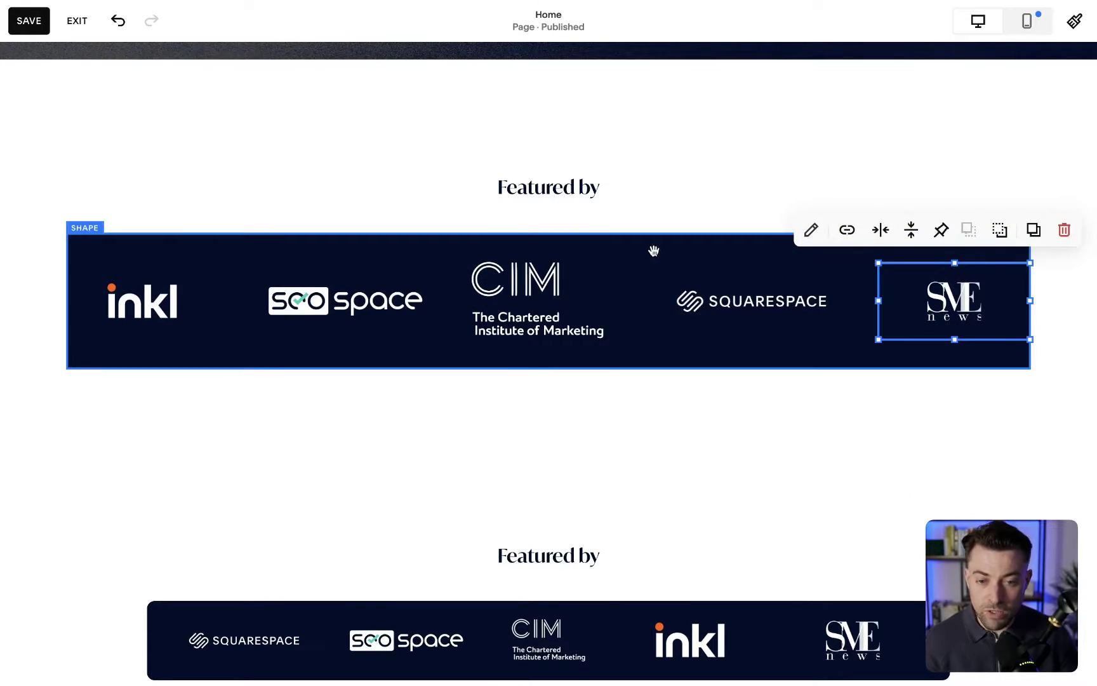
Delete the navy shape block and apply the Bright 2 colour theme to the section
{"action": "left_click", "coordinate": [97, 246]}
{"action": "key", "text": "Delete"}
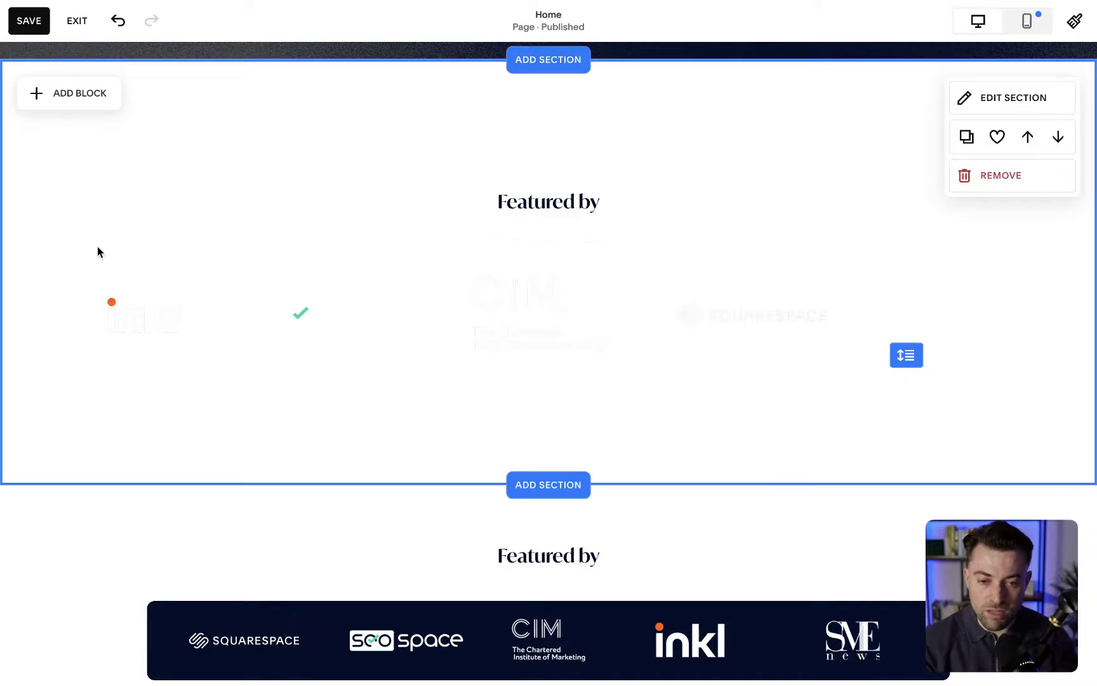
{"action": "left_click", "coordinate": [990, 98]}
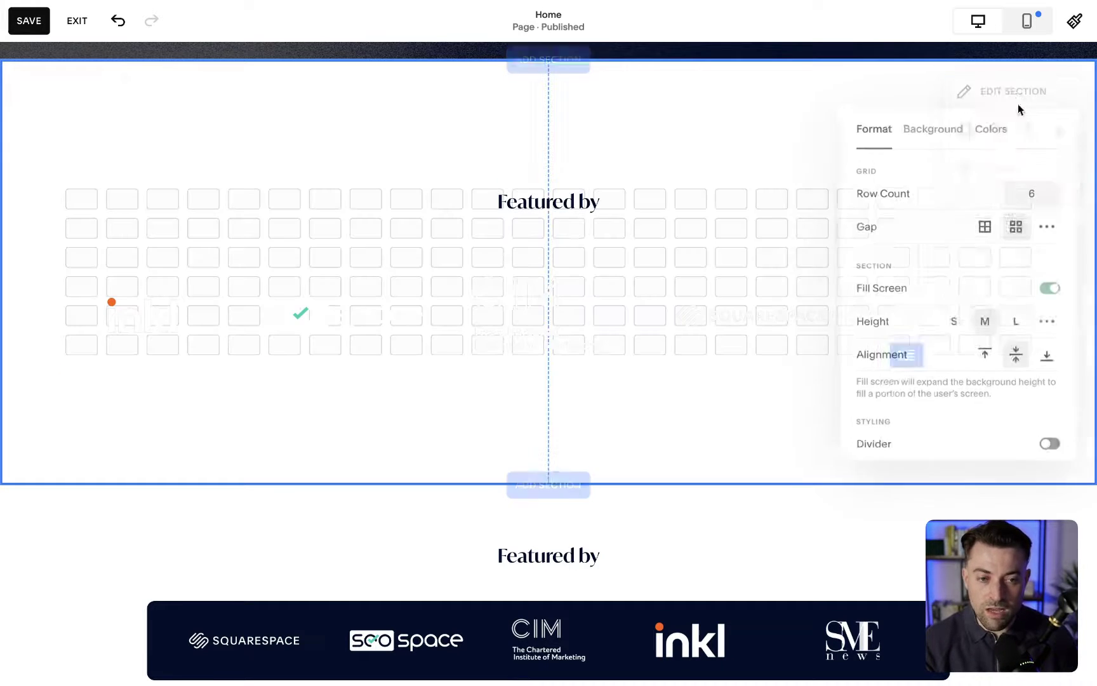
{"action": "left_click", "coordinate": [993, 126]}
{"action": "scroll", "coordinate": [964, 317], "scroll_direction": "down", "scroll_amount": 3}
{"action": "right_click", "coordinate": [962, 362]}
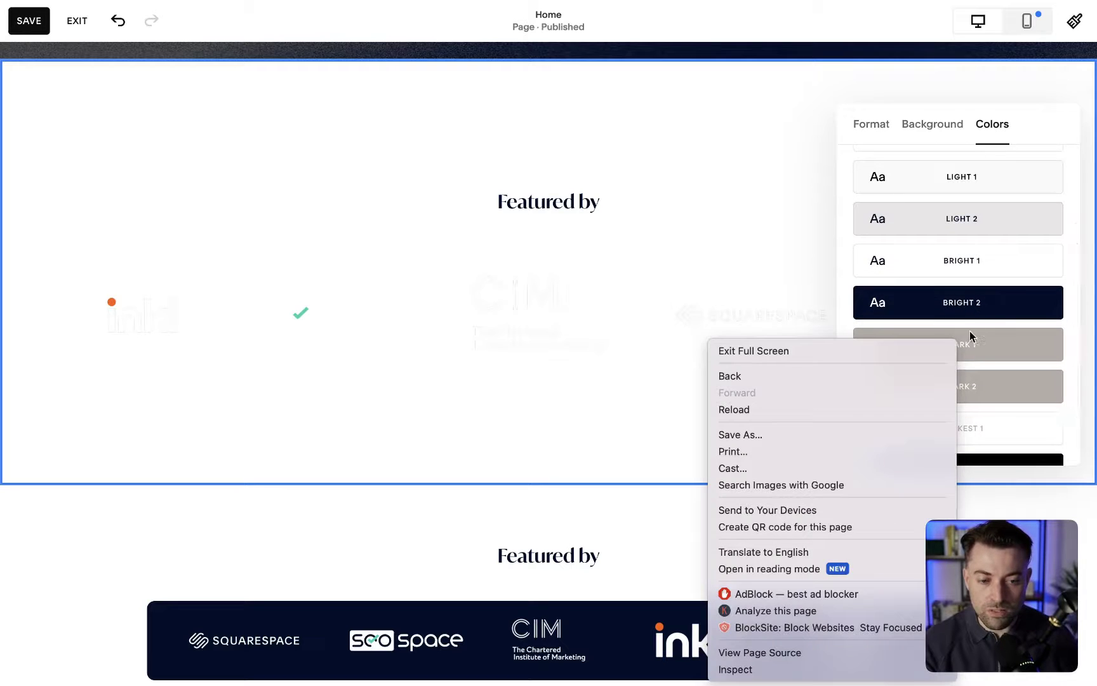
{"action": "left_click", "coordinate": [982, 305]}
{"action": "left_click", "coordinate": [676, 445]}
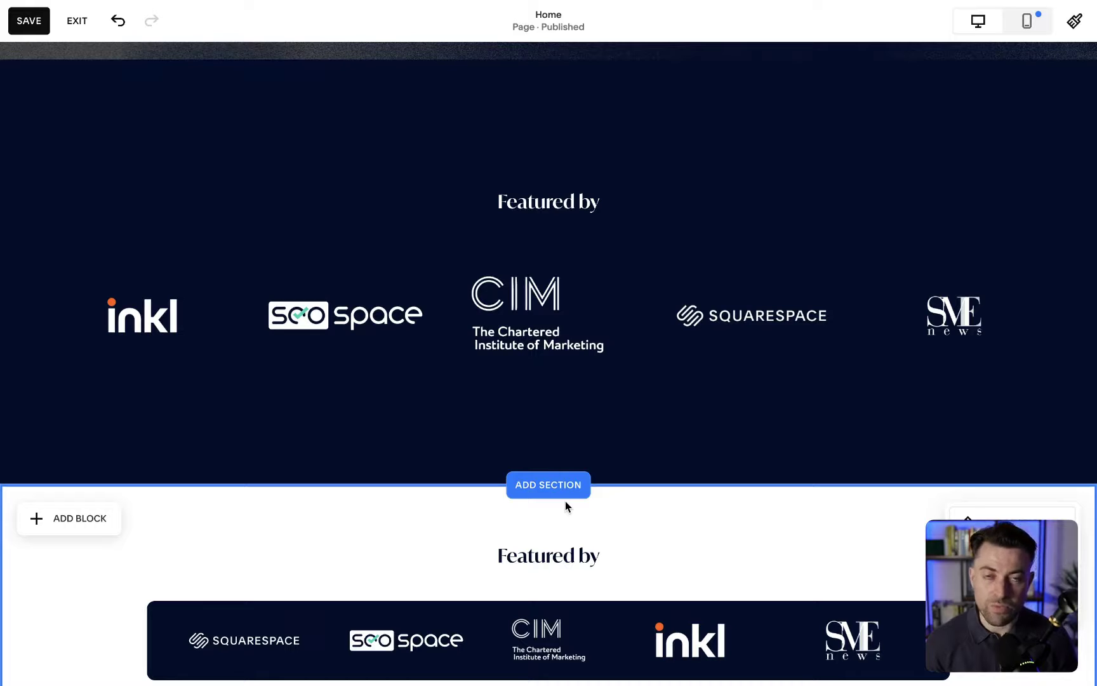
{"action": "scroll", "coordinate": [565, 500], "scroll_direction": "down", "scroll_amount": 3}
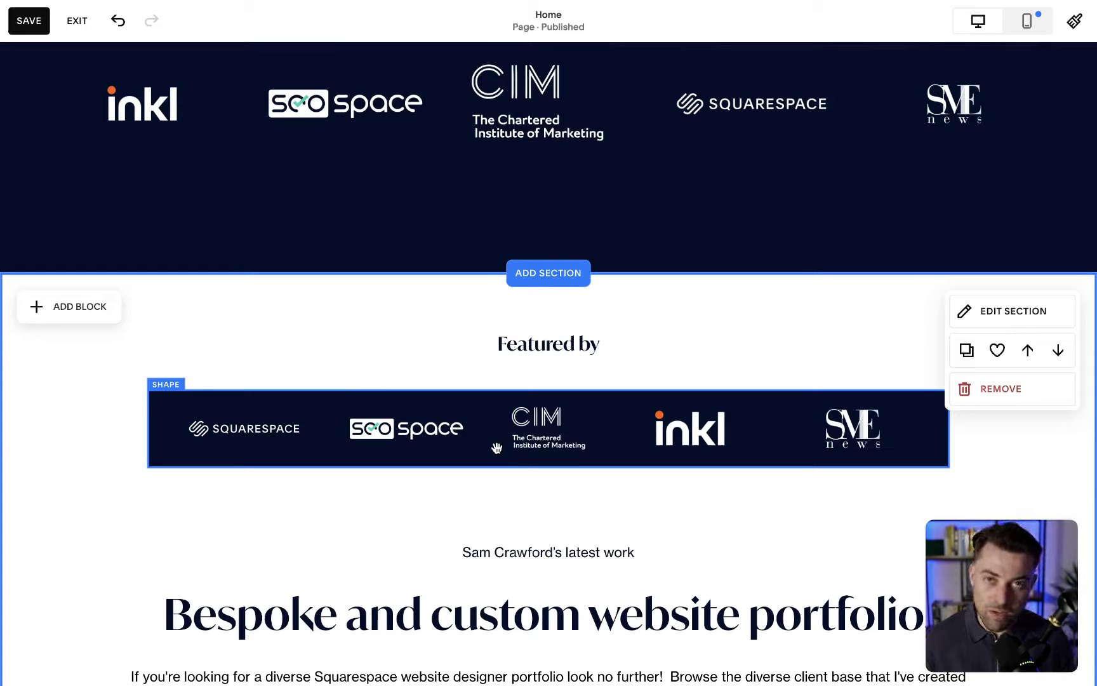
{"action": "scroll", "coordinate": [497, 448], "scroll_direction": "up", "scroll_amount": 3}
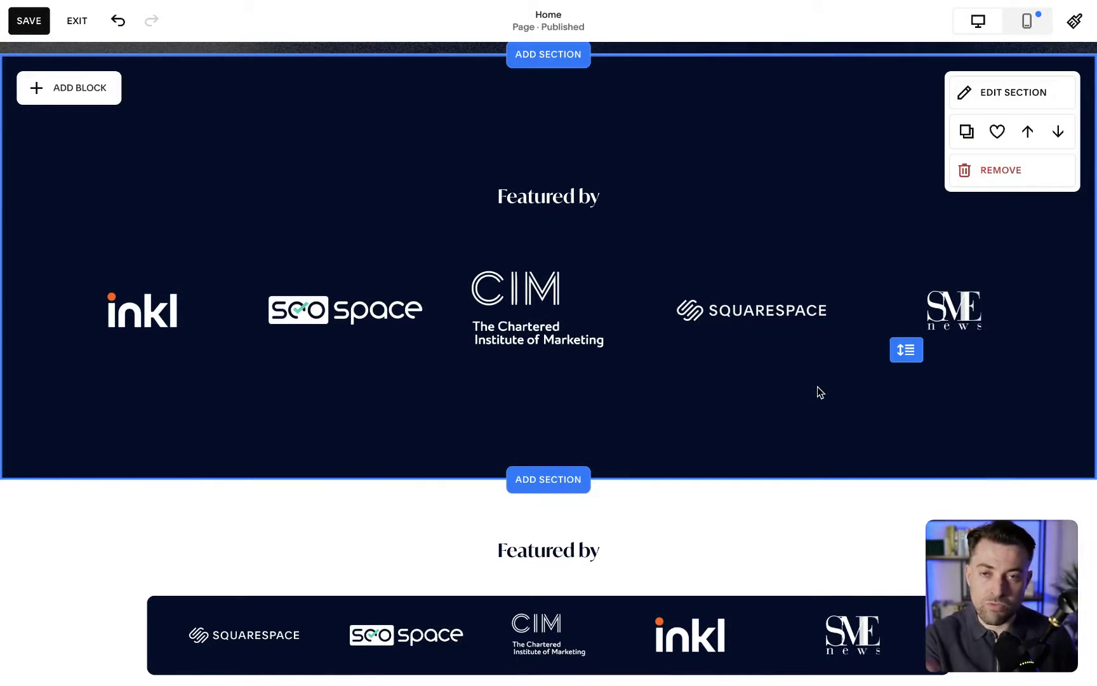
{"action": "left_click", "coordinate": [188, 281]}
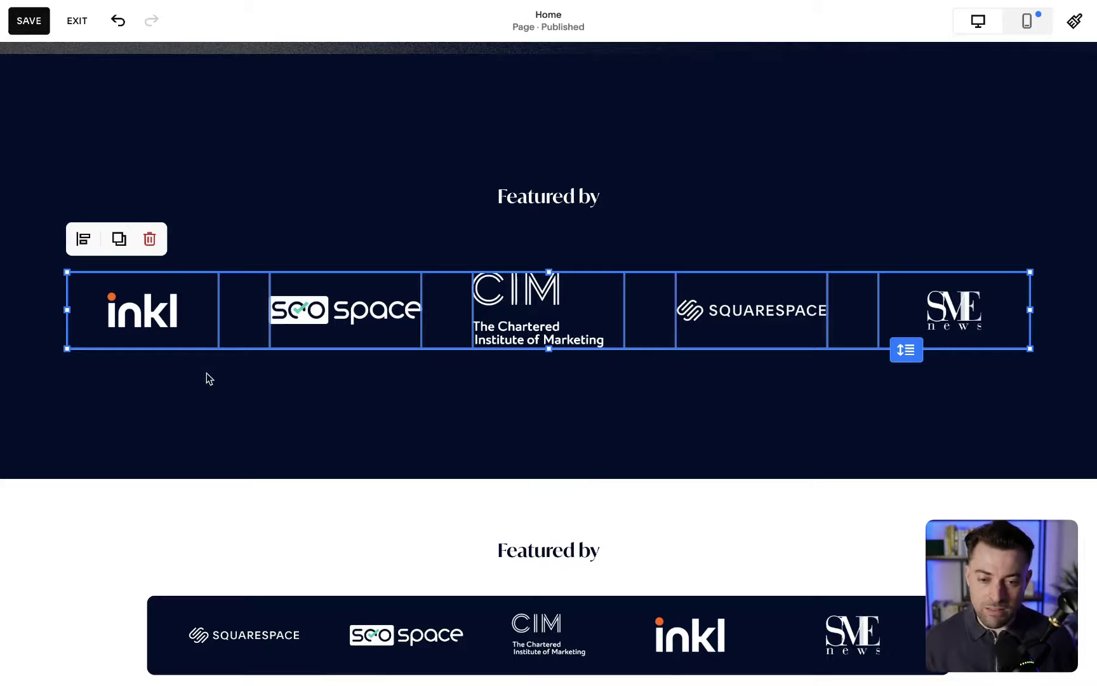
{"action": "left_click", "coordinate": [277, 388]}
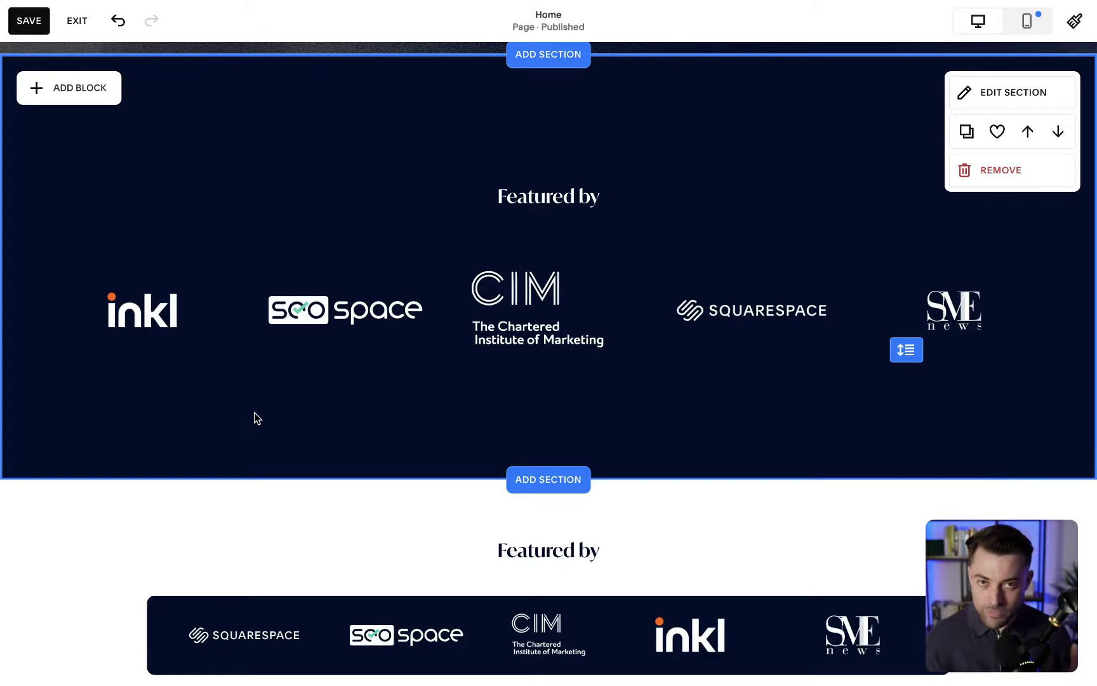